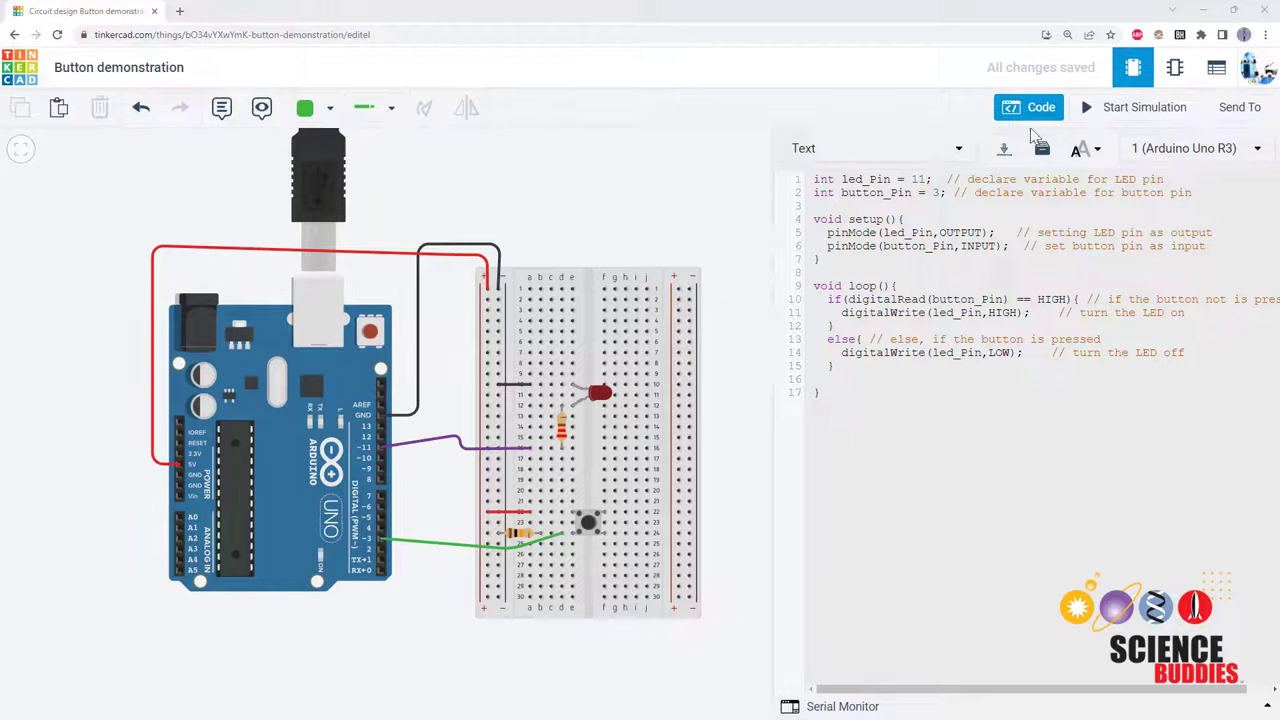
# Step: Simulate the Button demonstration circuit, then return to the Circuits designs list
pyautogui.click(1112, 110)
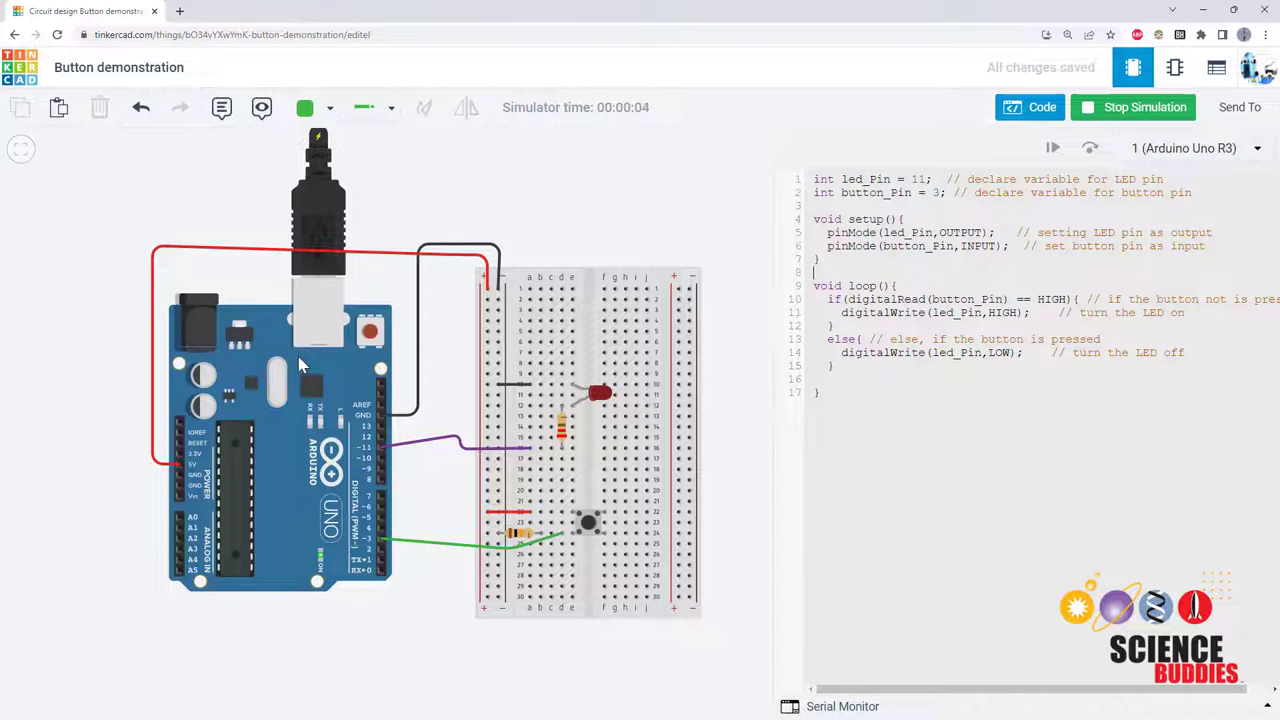
pyautogui.click(814, 272)
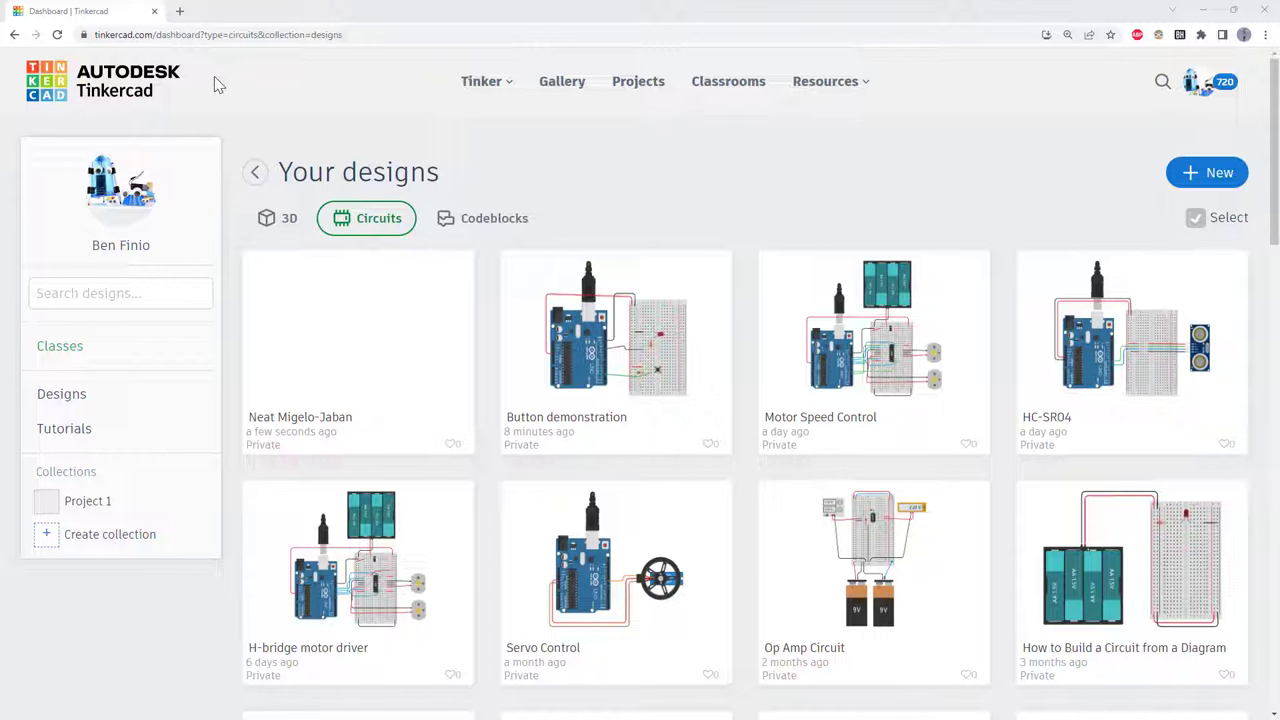
# Step: Create a new blank Circuit design from the dashboard's + New menu, opening 'Glorious Waasa'
pyautogui.click(92, 35)
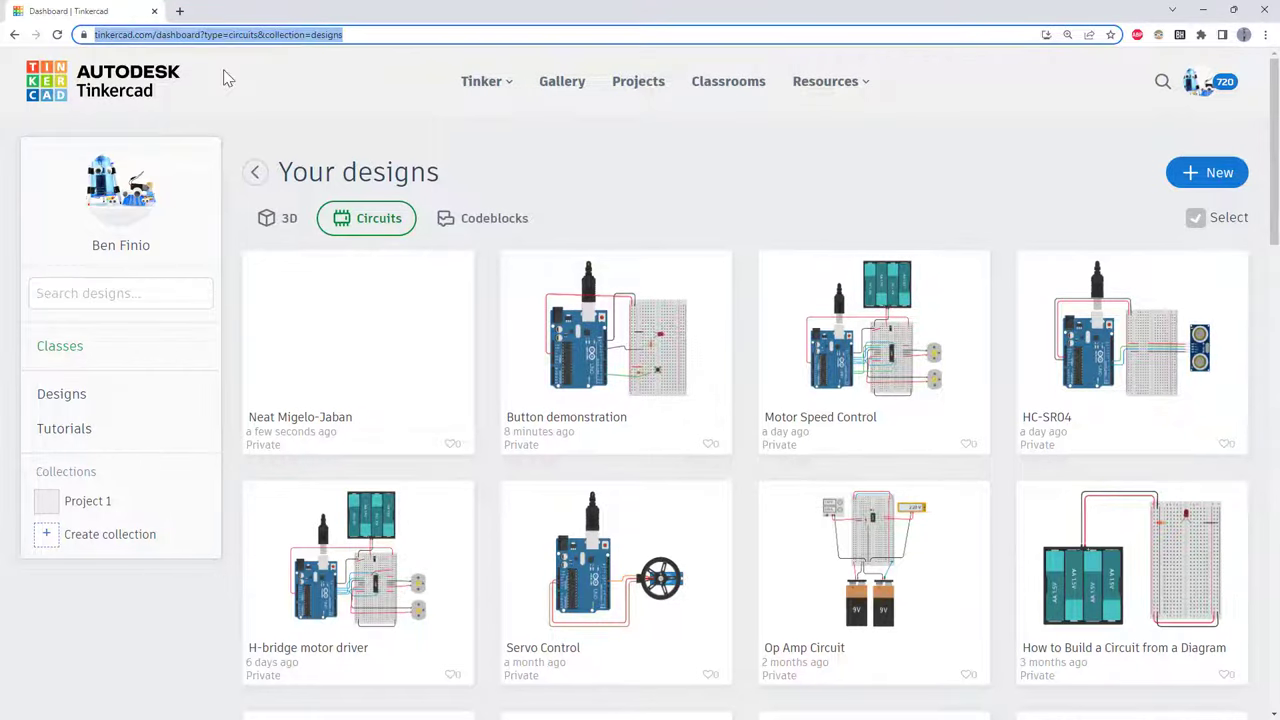
pyautogui.click(1186, 178)
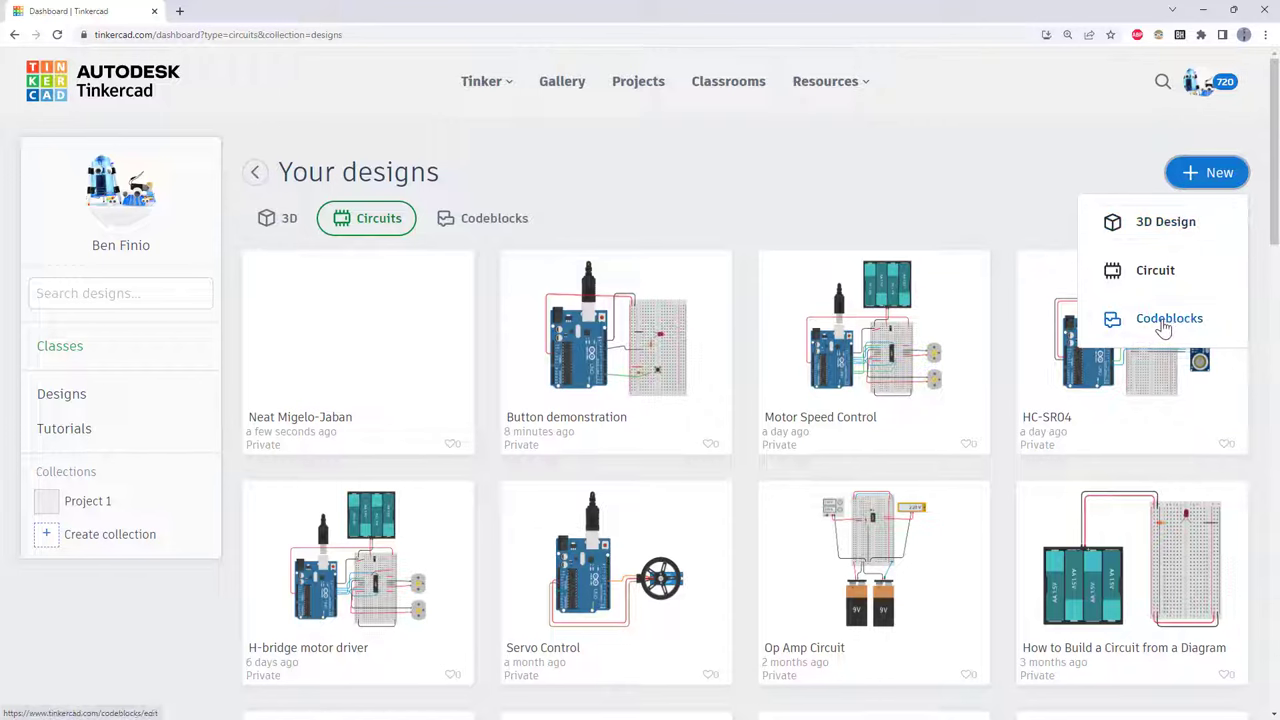
pyautogui.click(1153, 272)
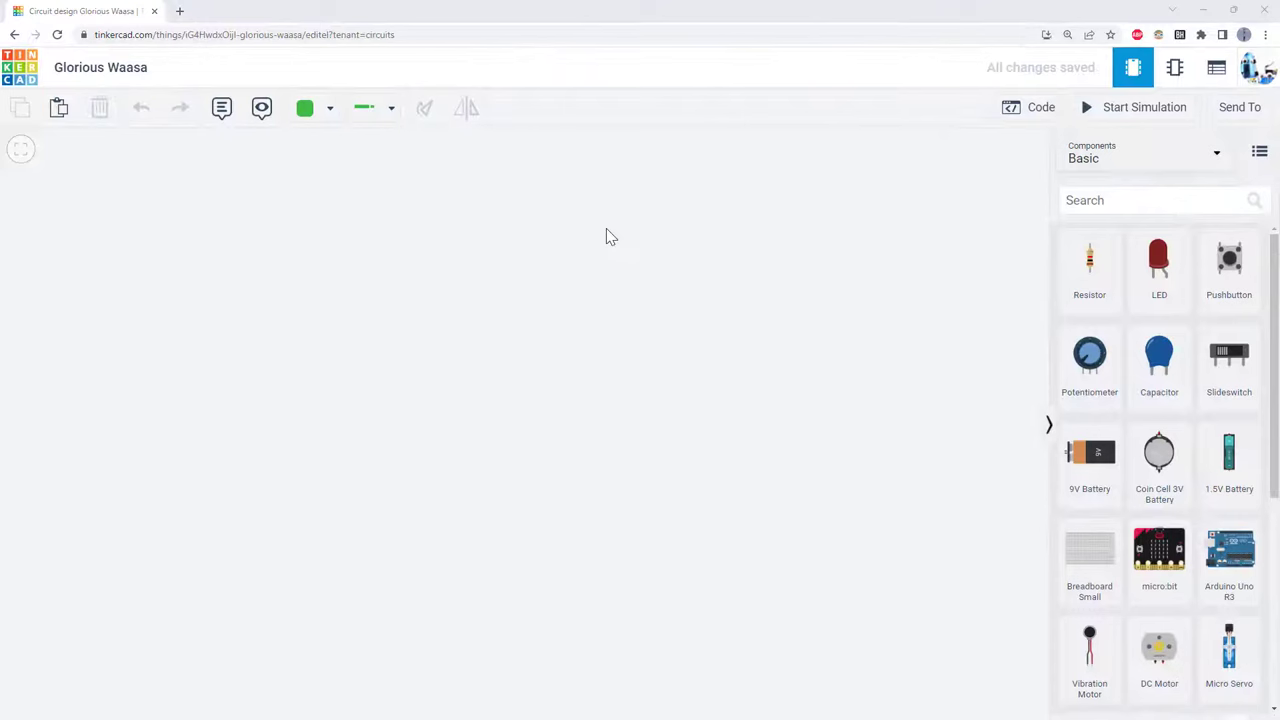
# Step: Retitle the design 'My First Arduino Circuit'
pyautogui.click(95, 72)
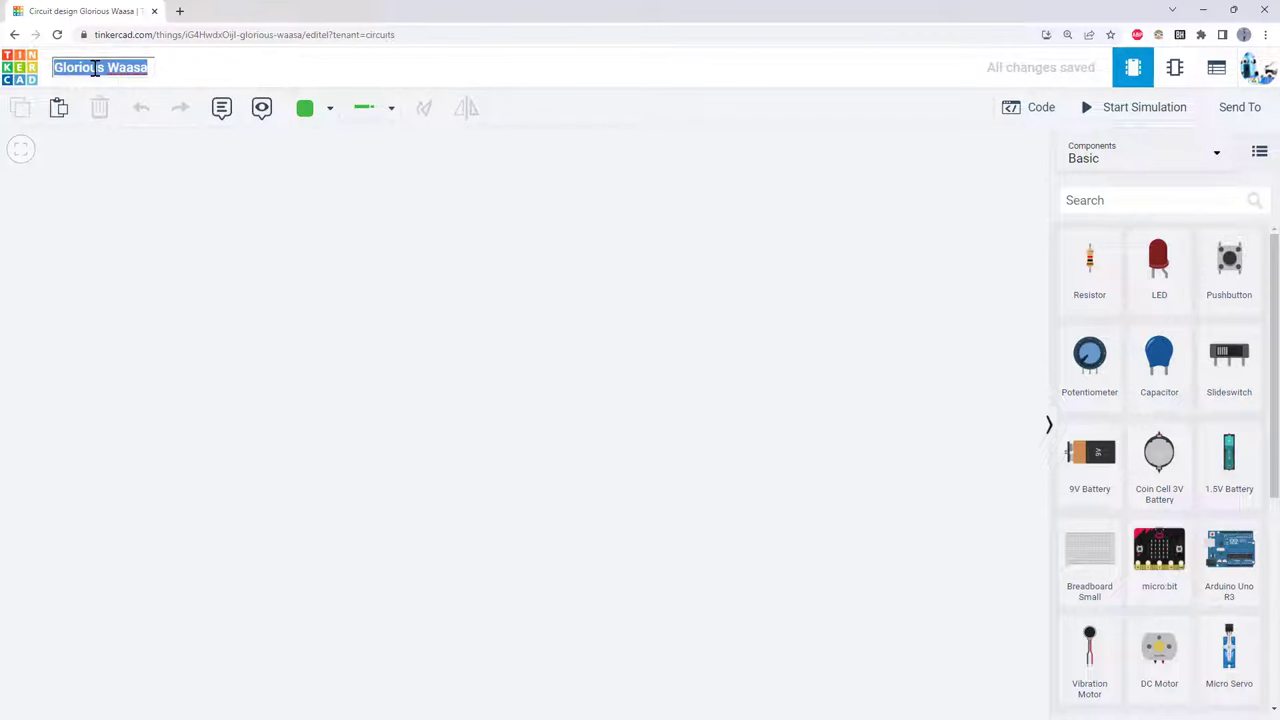
pyautogui.write('My First Ar')
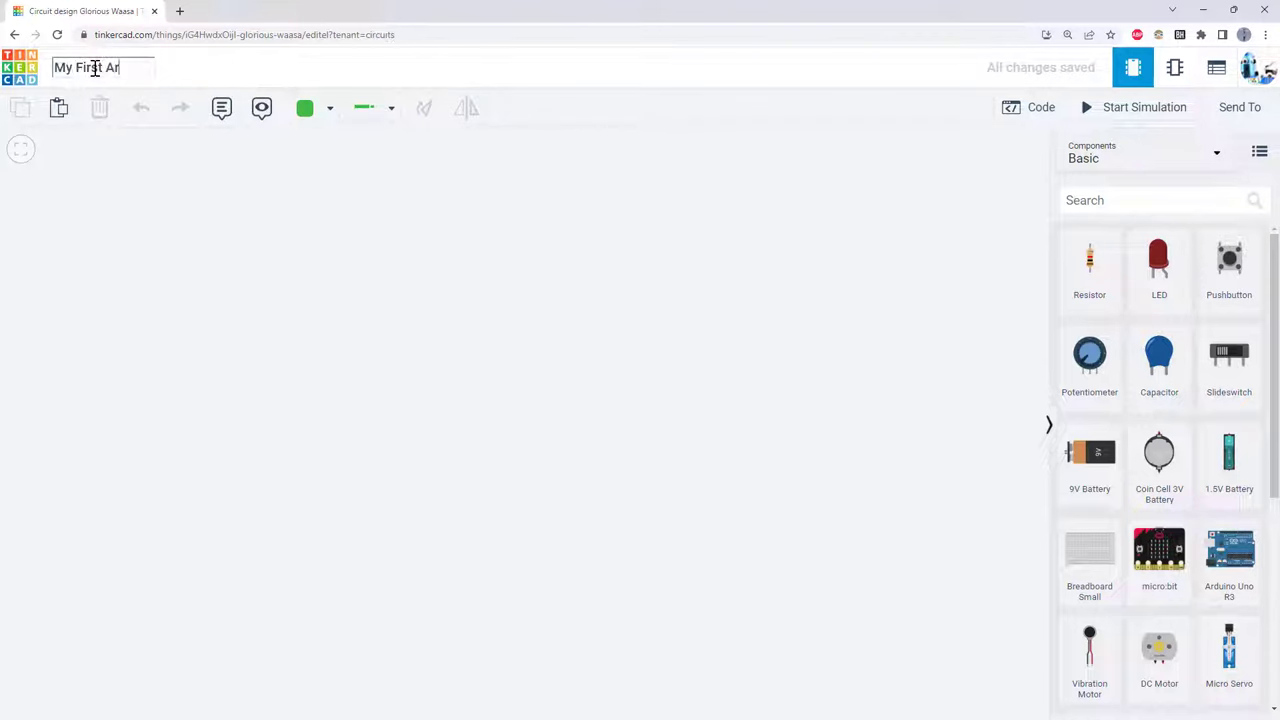
pyautogui.write('duino Circui')
pyautogui.press('BackSpace')
pyautogui.press('BackSpace')
pyautogui.press('BackSpace')
pyautogui.press('BackSpace')
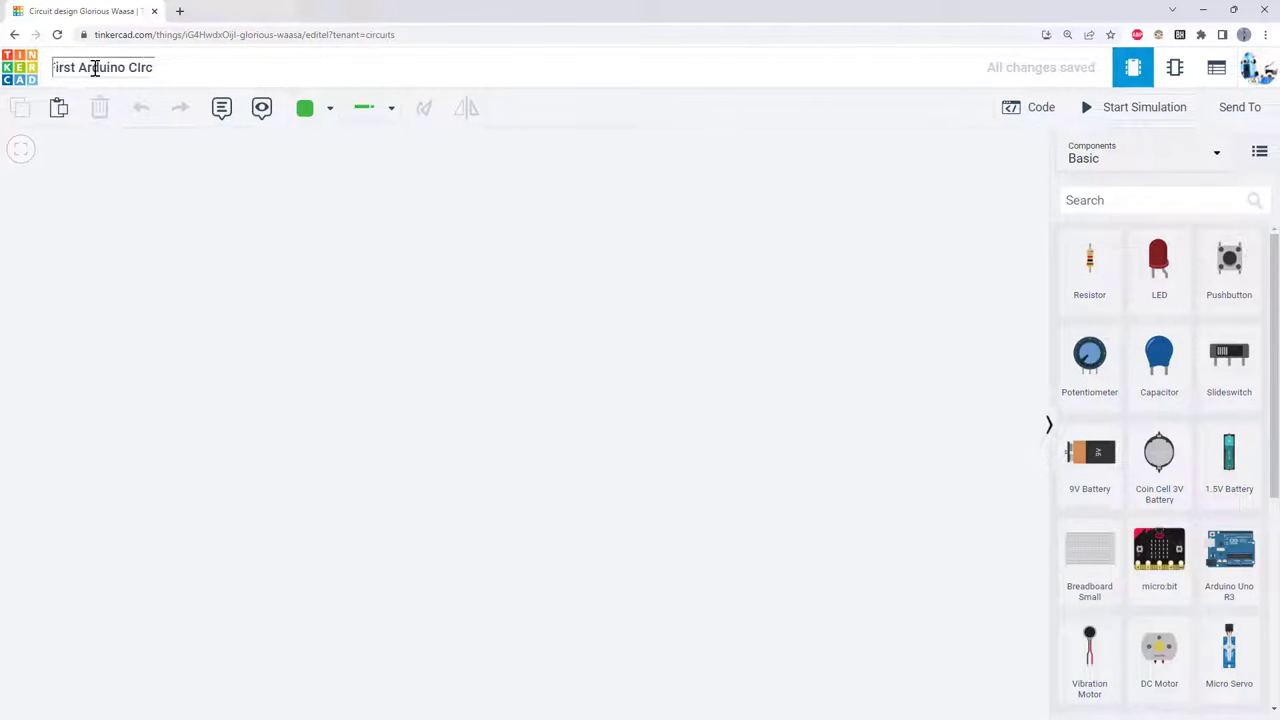
pyautogui.write('rcuit')
pyautogui.press('Return')
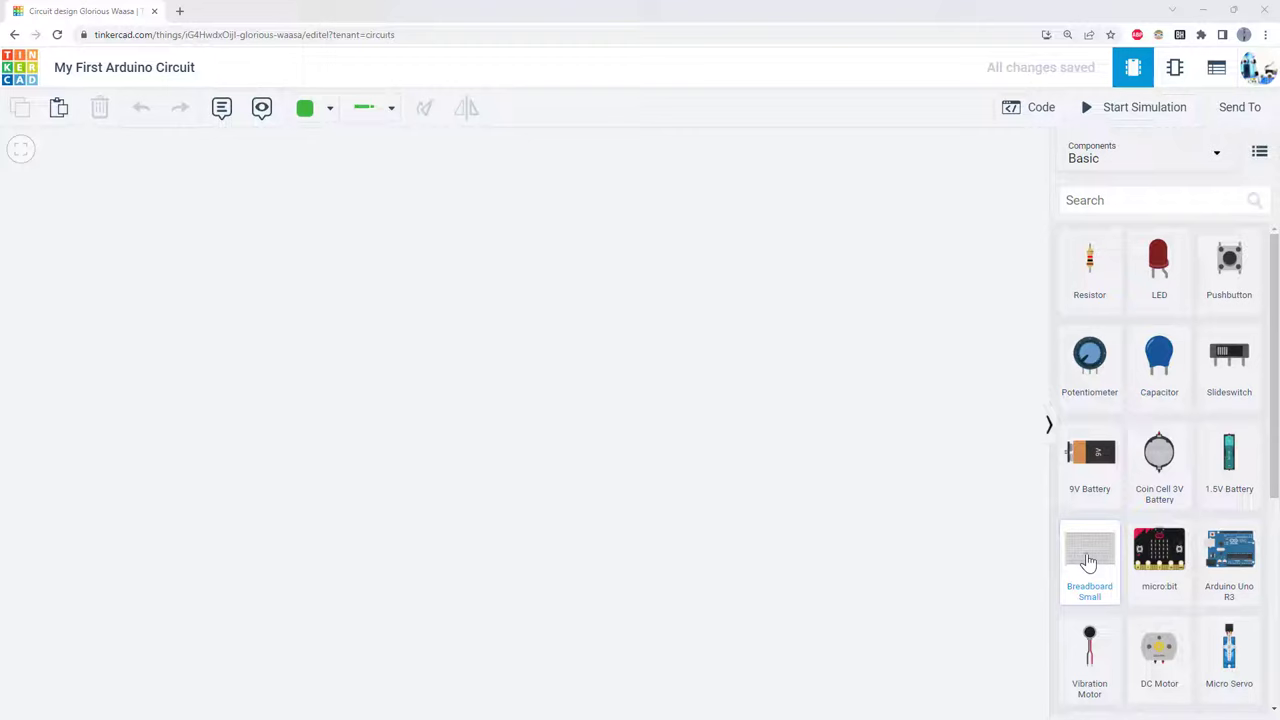
# Step: Add a small breadboard to the canvas and rotate it upright
pyautogui.moveTo(1089, 552); pyautogui.dragTo(632, 417)
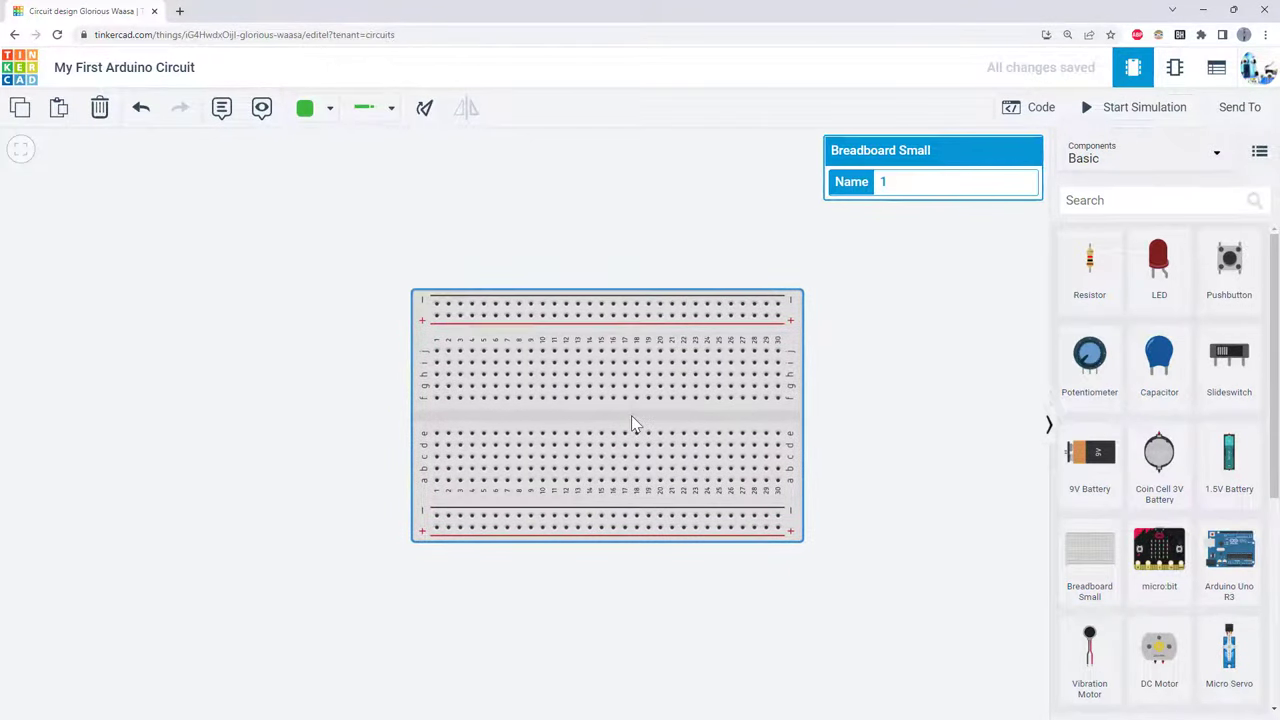
pyautogui.click(423, 112)
pyautogui.click(423, 112)
pyautogui.click(421, 113)
pyautogui.click(420, 314)
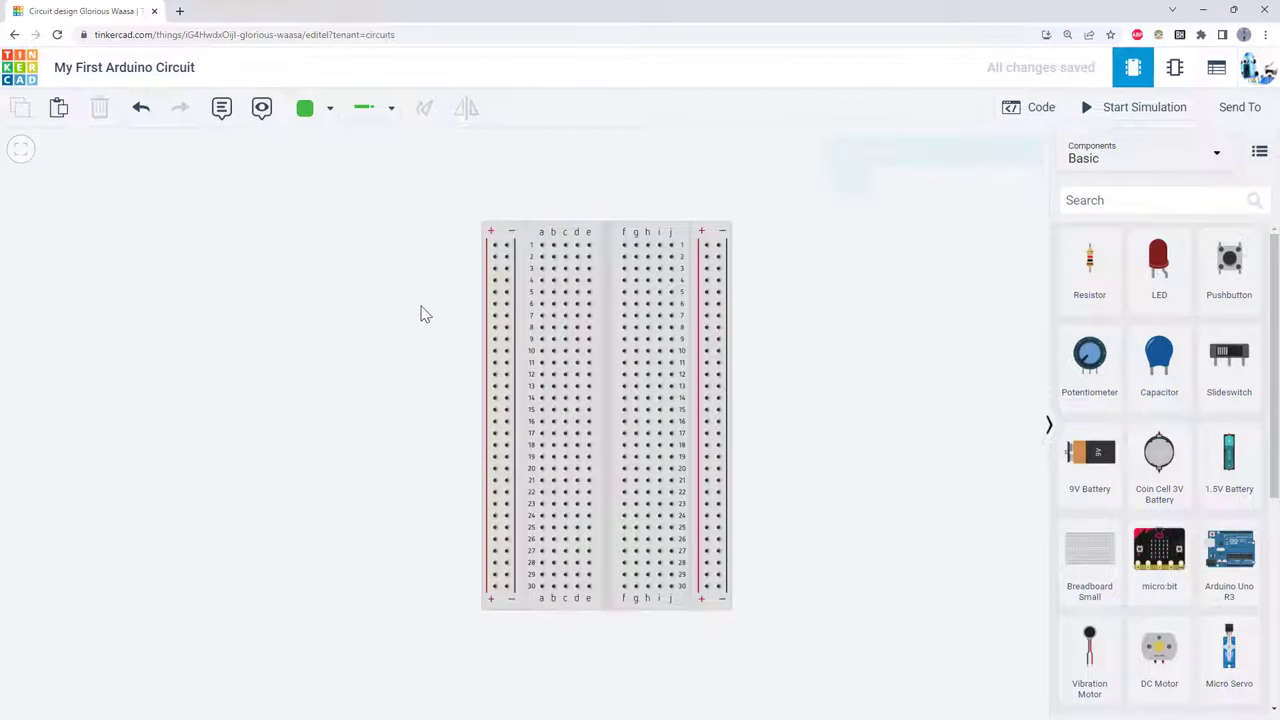
pyautogui.moveTo(288, 274); pyautogui.dragTo(402, 290)
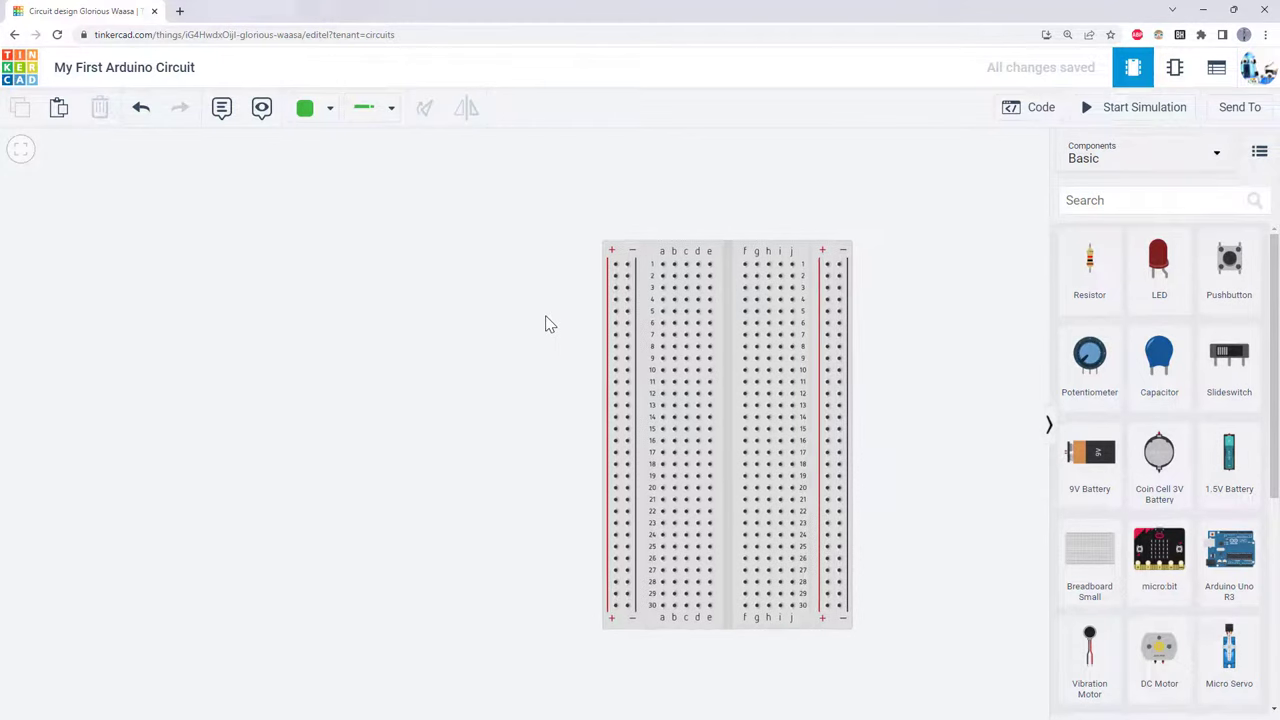
pyautogui.scroll(-2, 546, 323)
pyautogui.scroll(1, 512, 330)
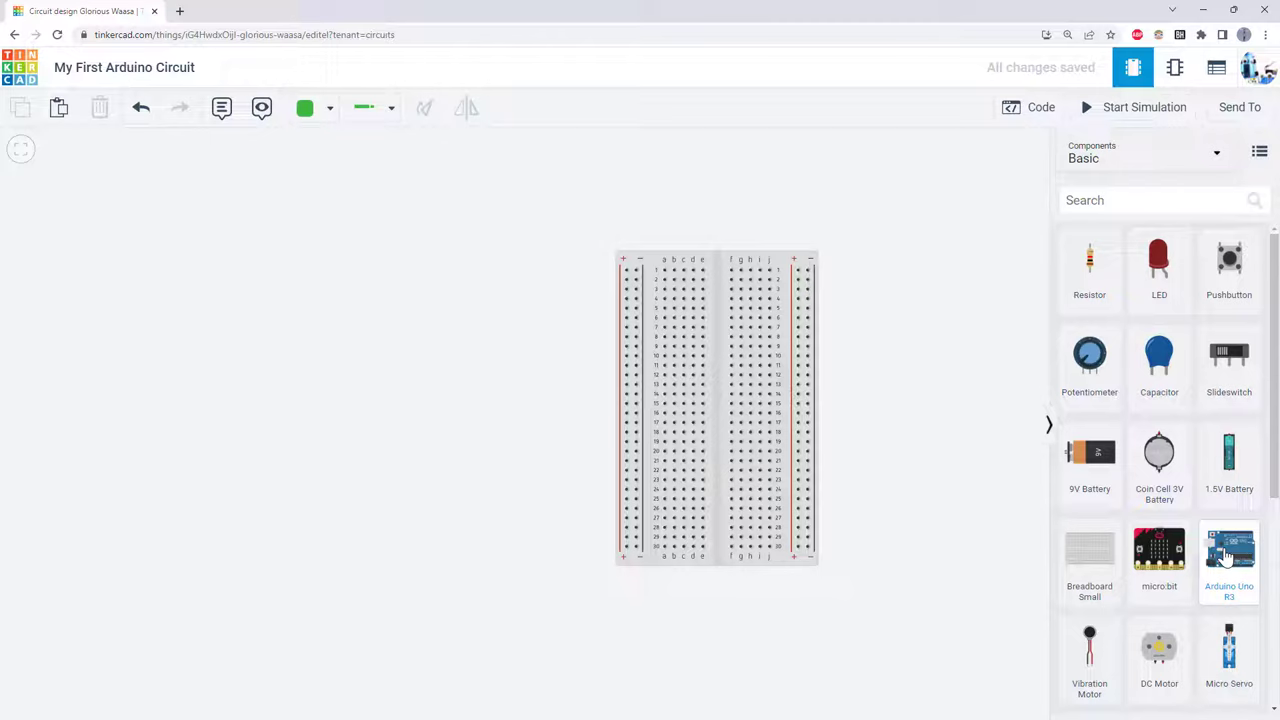
# Step: Add an Arduino Uno R3, rotate it upright, and place it left of the breadboard
pyautogui.moveTo(1226, 548); pyautogui.dragTo(430, 385)
pyautogui.click(426, 110)
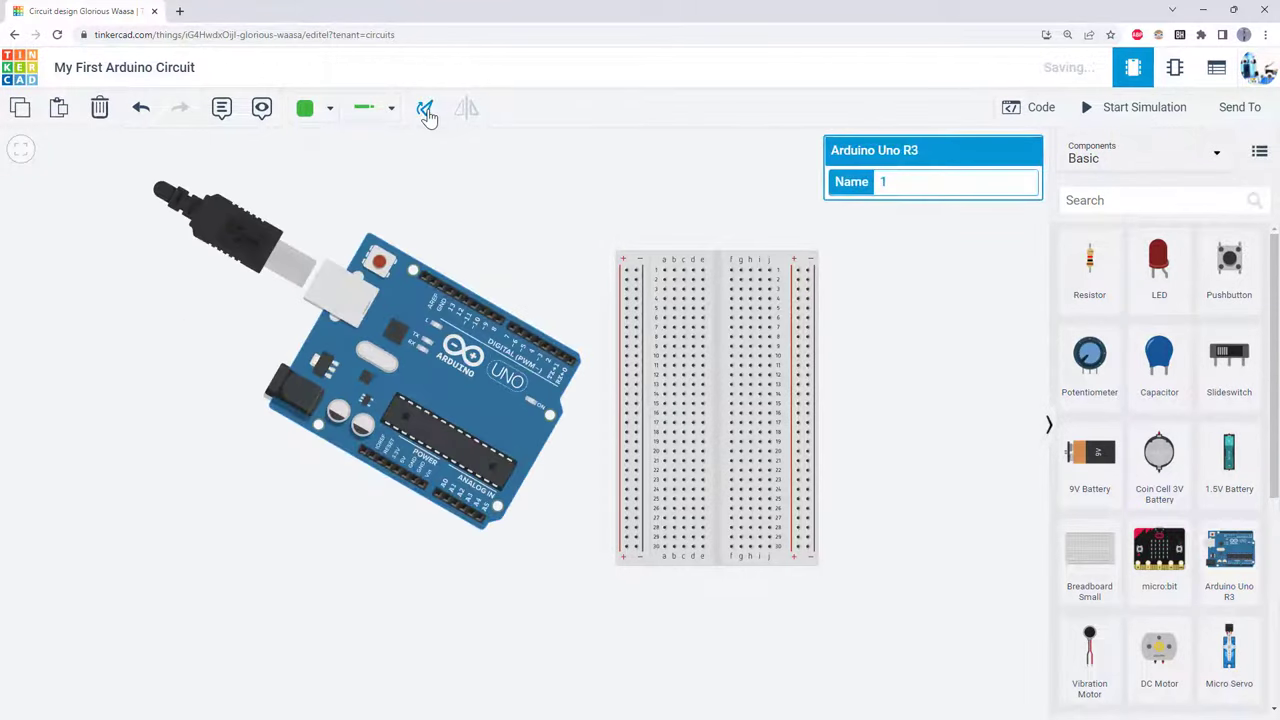
pyautogui.click(426, 110)
pyautogui.click(426, 112)
pyautogui.moveTo(490, 330); pyautogui.dragTo(506, 346)
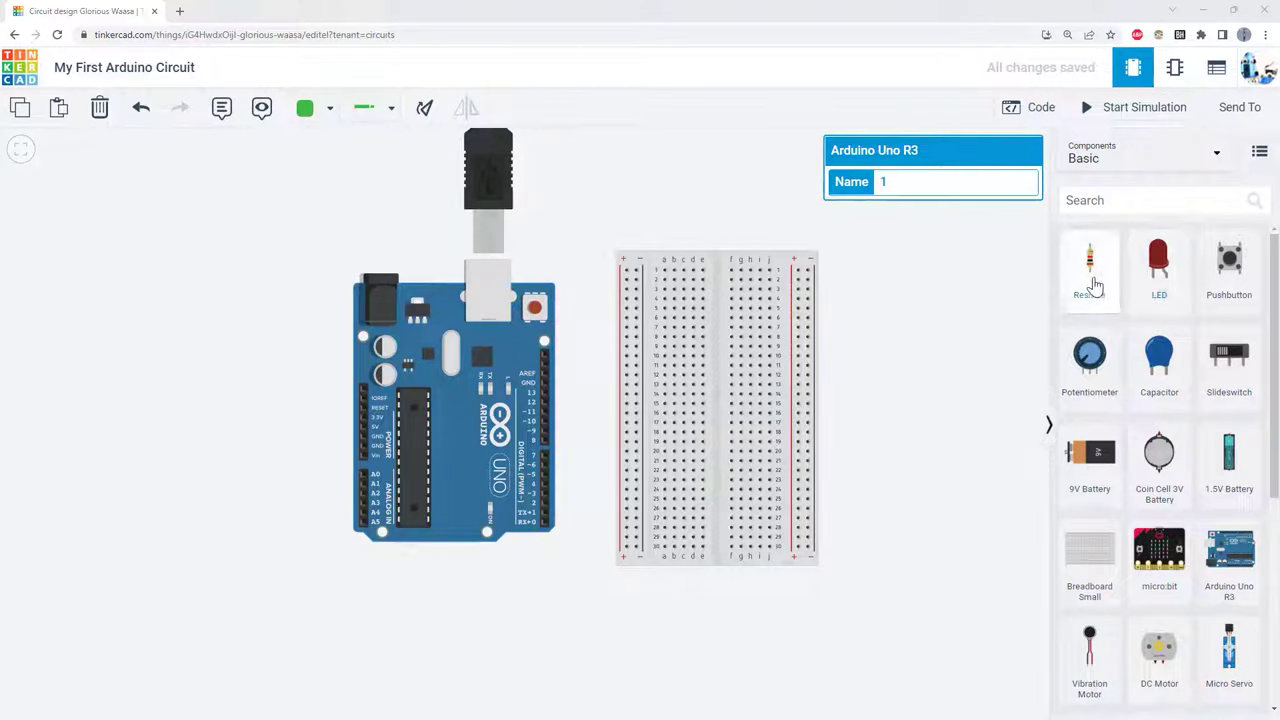
pyautogui.scroll(2, 587, 408)
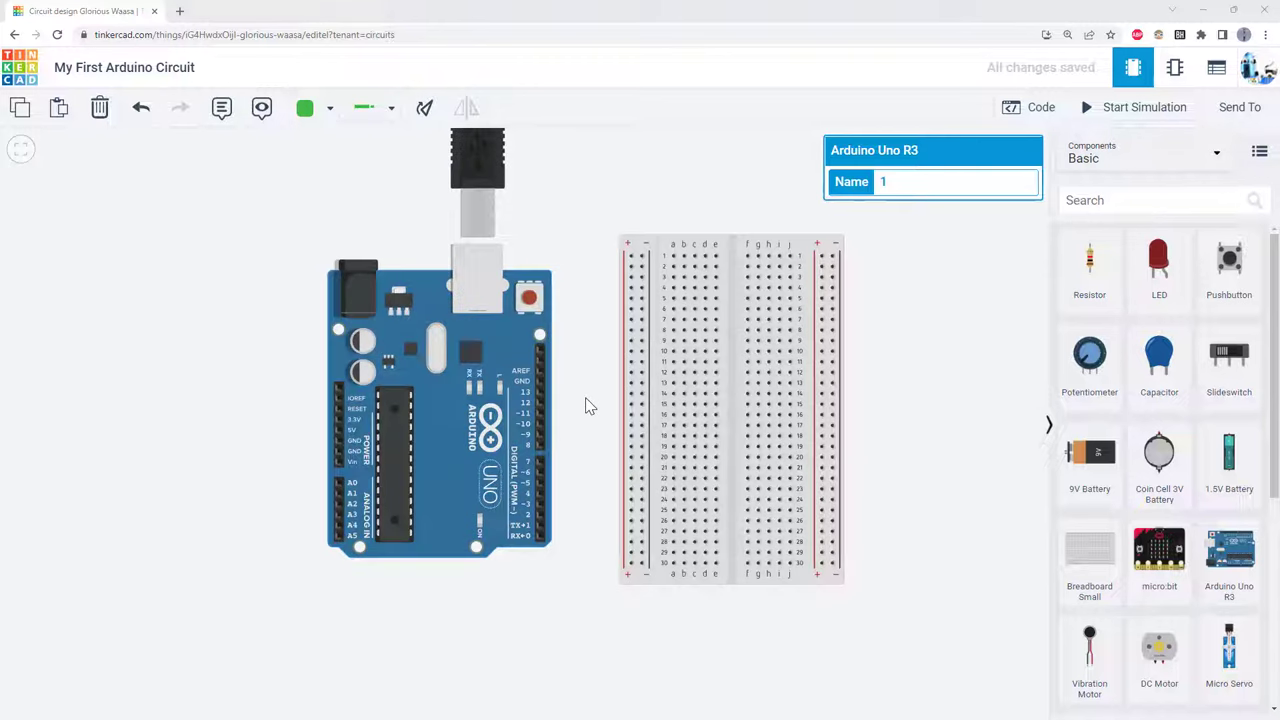
pyautogui.moveTo(587, 398); pyautogui.dragTo(517, 411)
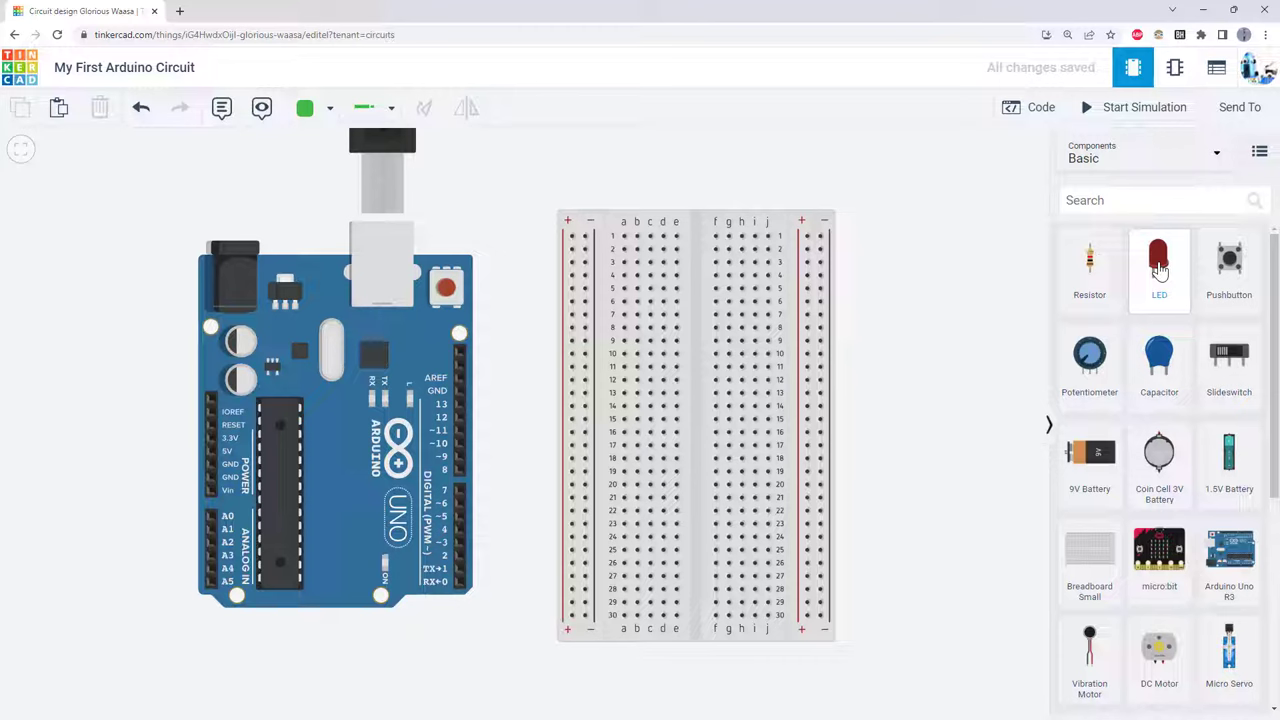
# Step: Place a red LED horizontally on the breadboard near row 13, legs pointing left
pyautogui.moveTo(1155, 280); pyautogui.dragTo(903, 350)
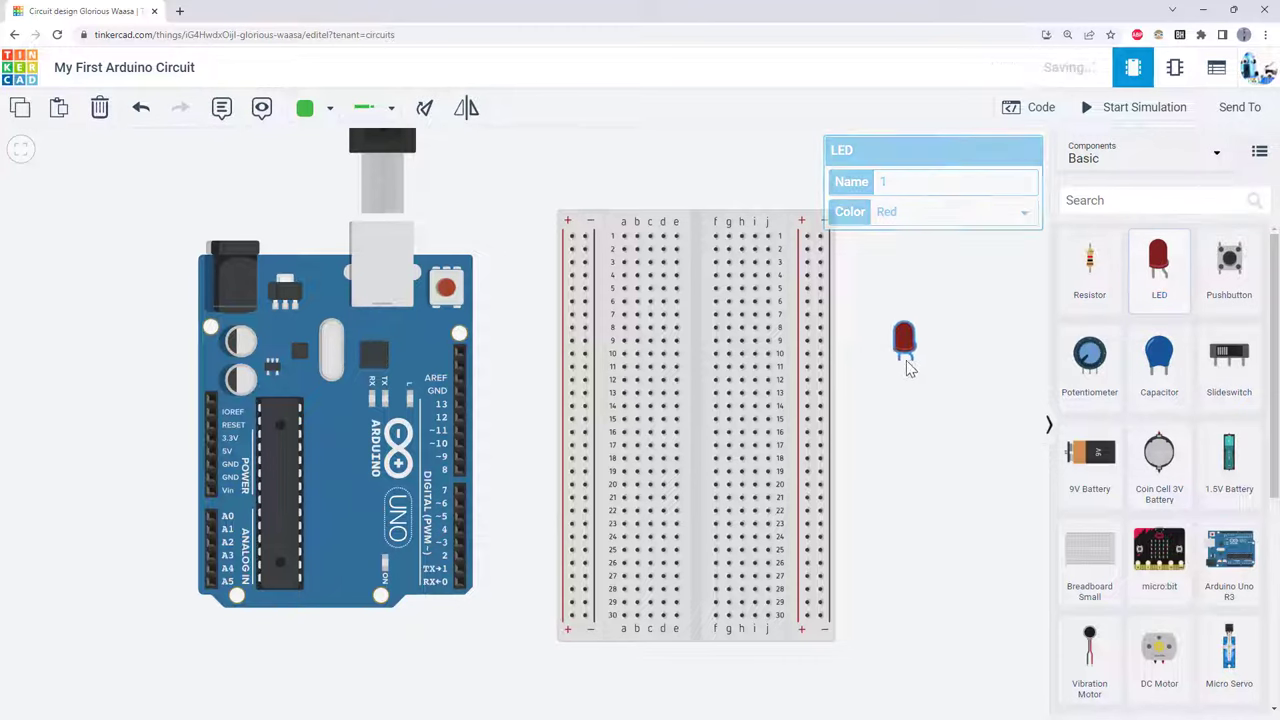
pyautogui.click(425, 112)
pyautogui.click(425, 112)
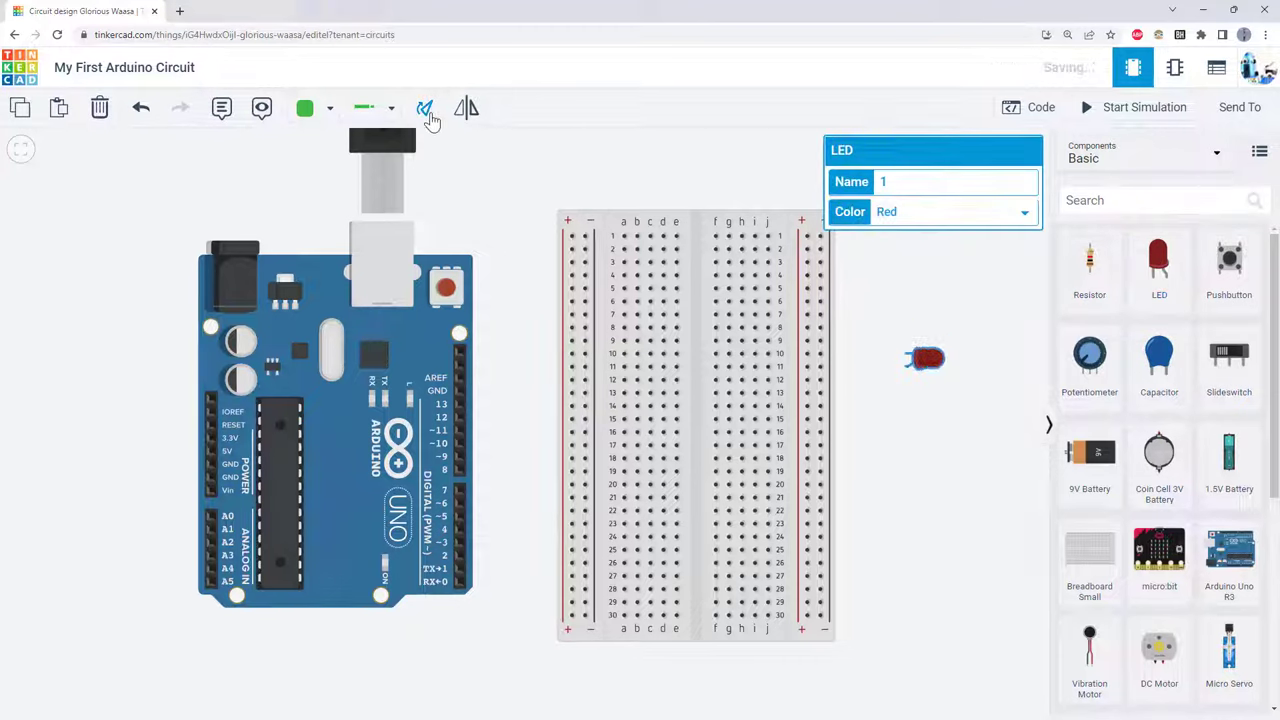
pyautogui.click(425, 112)
pyautogui.moveTo(927, 365)
pyautogui.mouseDown()
pyautogui.moveTo(663, 394)
pyautogui.moveTo(663, 407)
pyautogui.mouseUp()
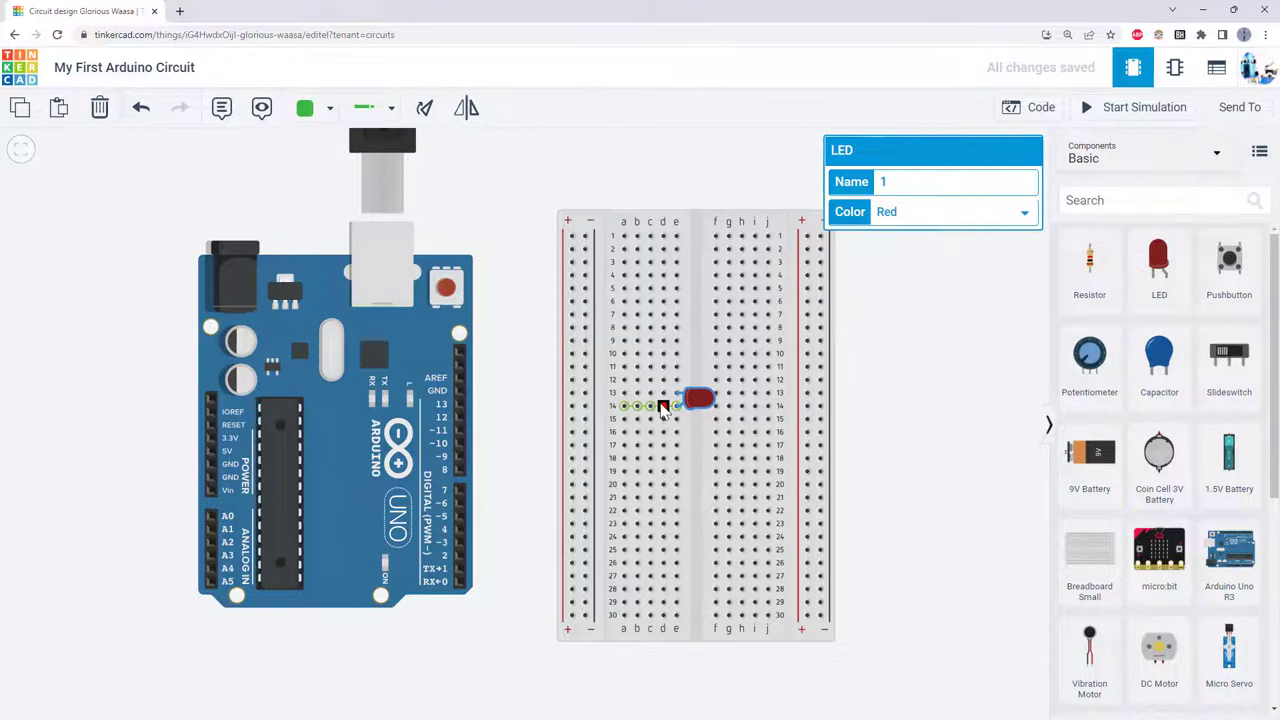
pyautogui.scroll(2, 658, 410)
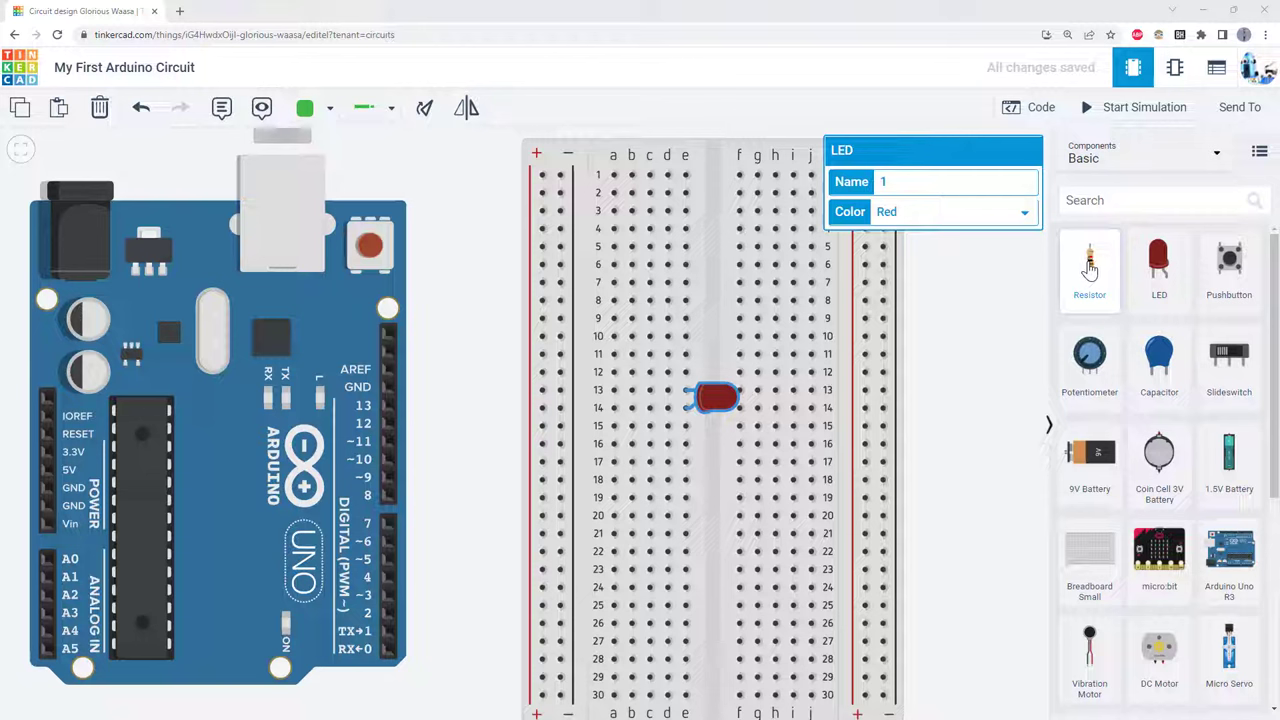
# Step: Place a resistor vertically on the breadboard just below the LED's left leg
pyautogui.moveTo(1090, 268); pyautogui.dragTo(668, 457)
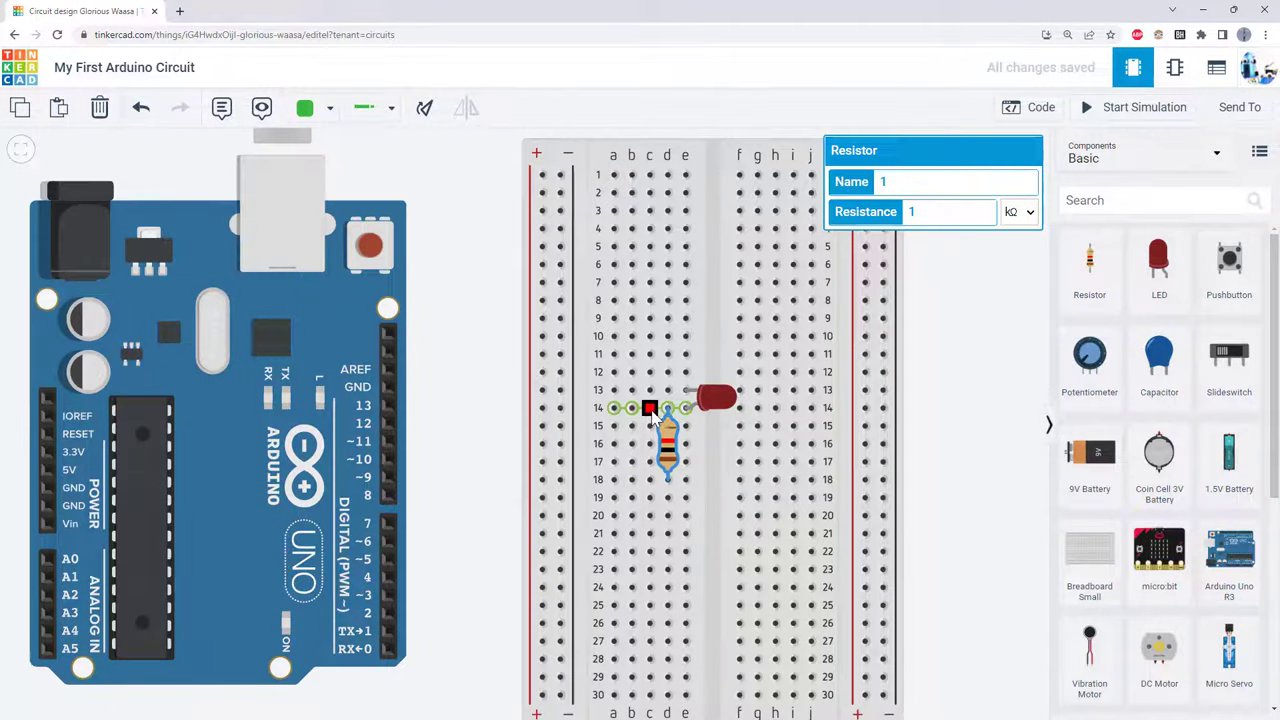
pyautogui.scroll(2, 666, 405)
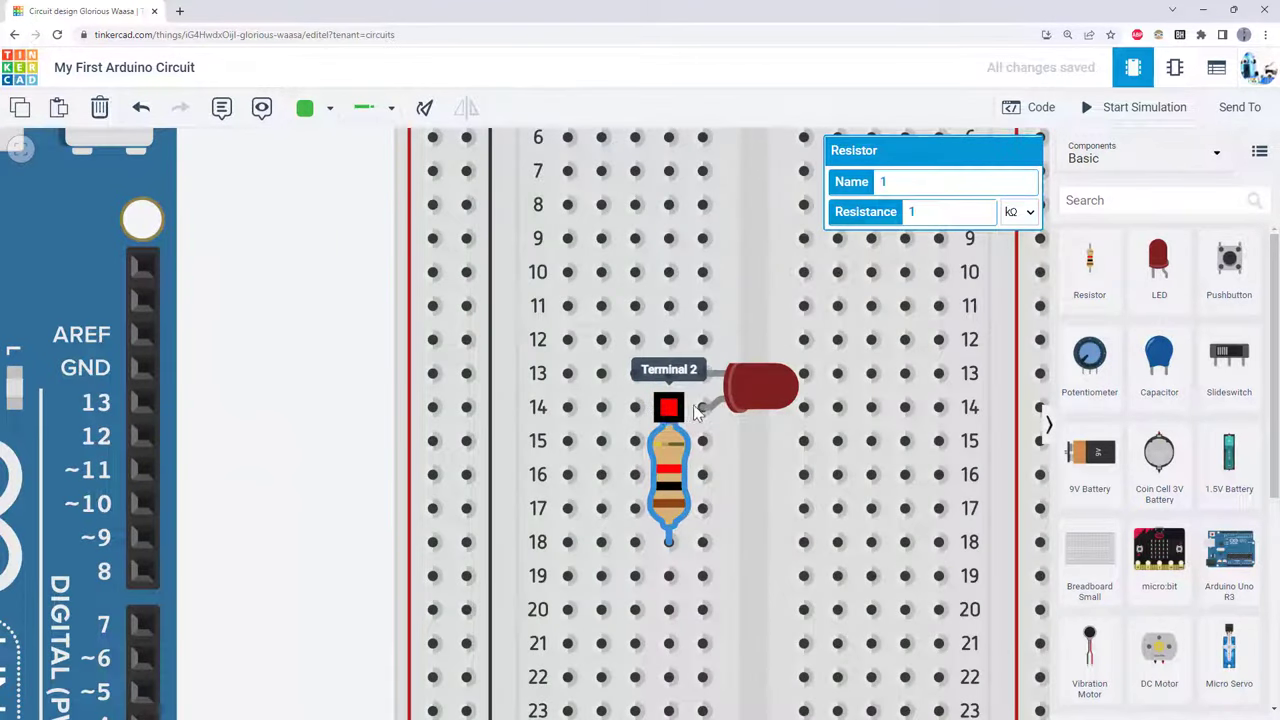
pyautogui.scroll(-2, 668, 447)
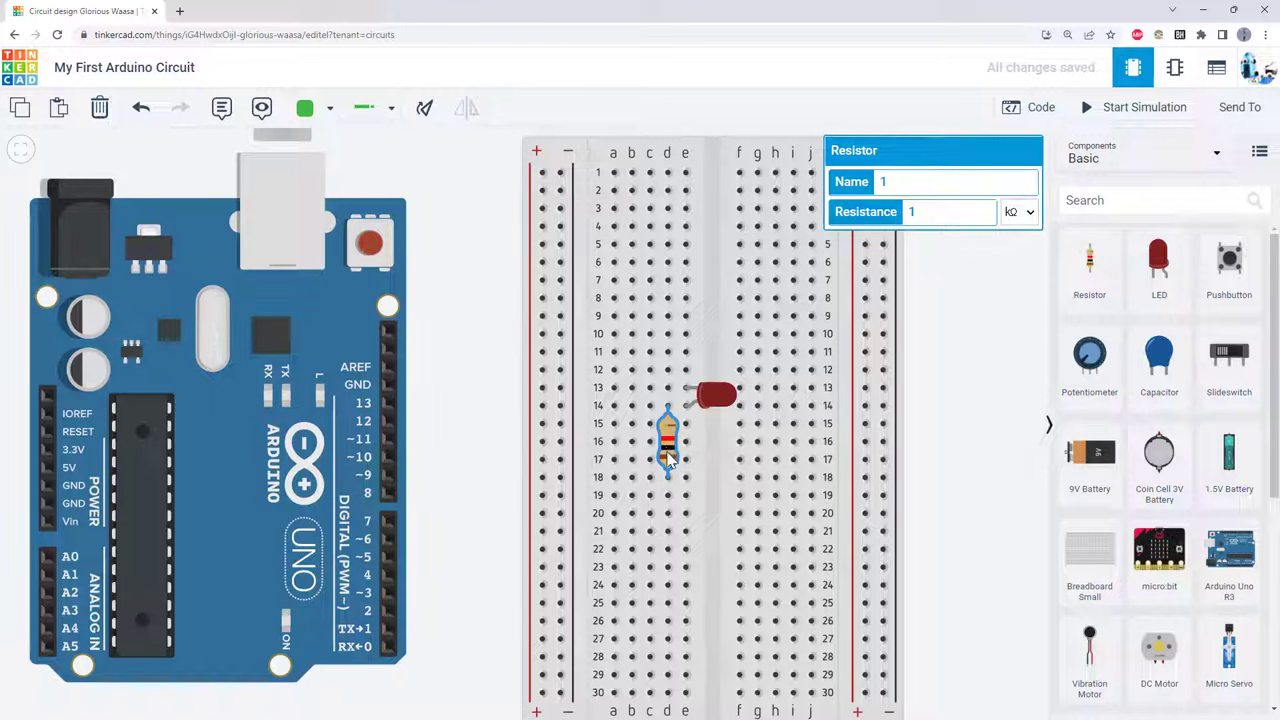
# Step: Set the resistor's resistance to 220 Ω
pyautogui.doubleClick(920, 213)
pyautogui.write('220')
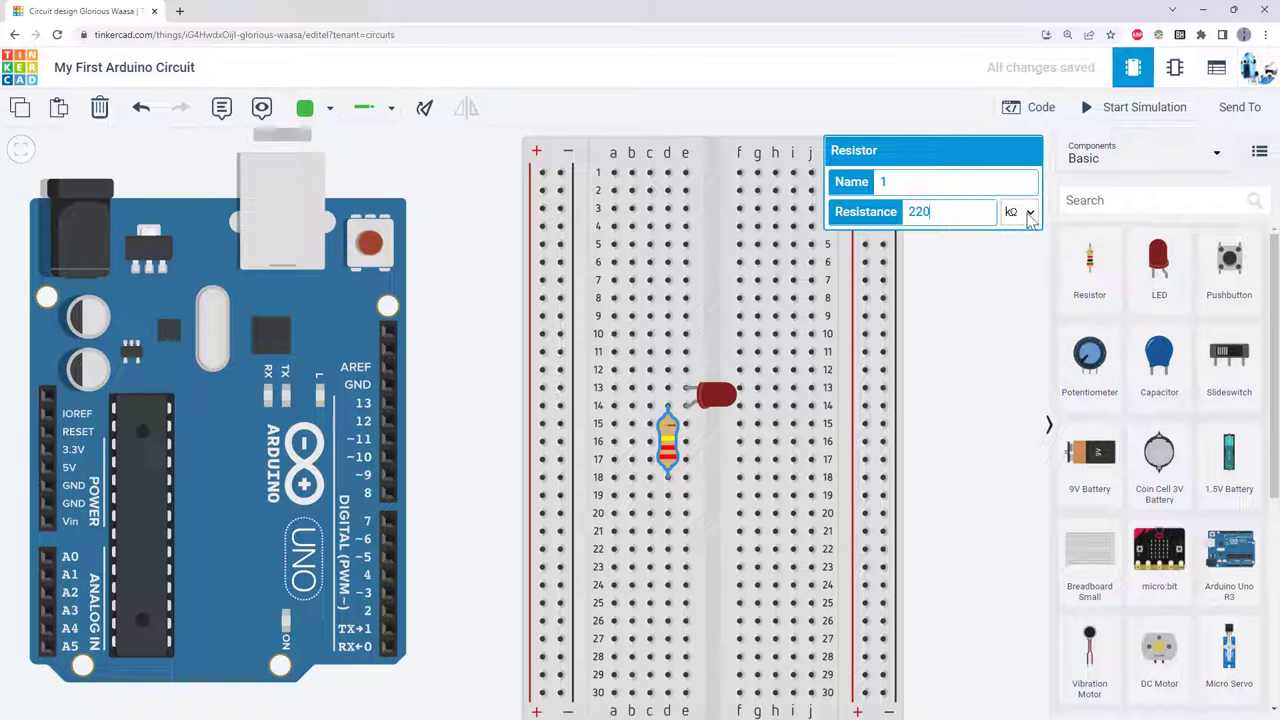
pyautogui.click(1030, 213)
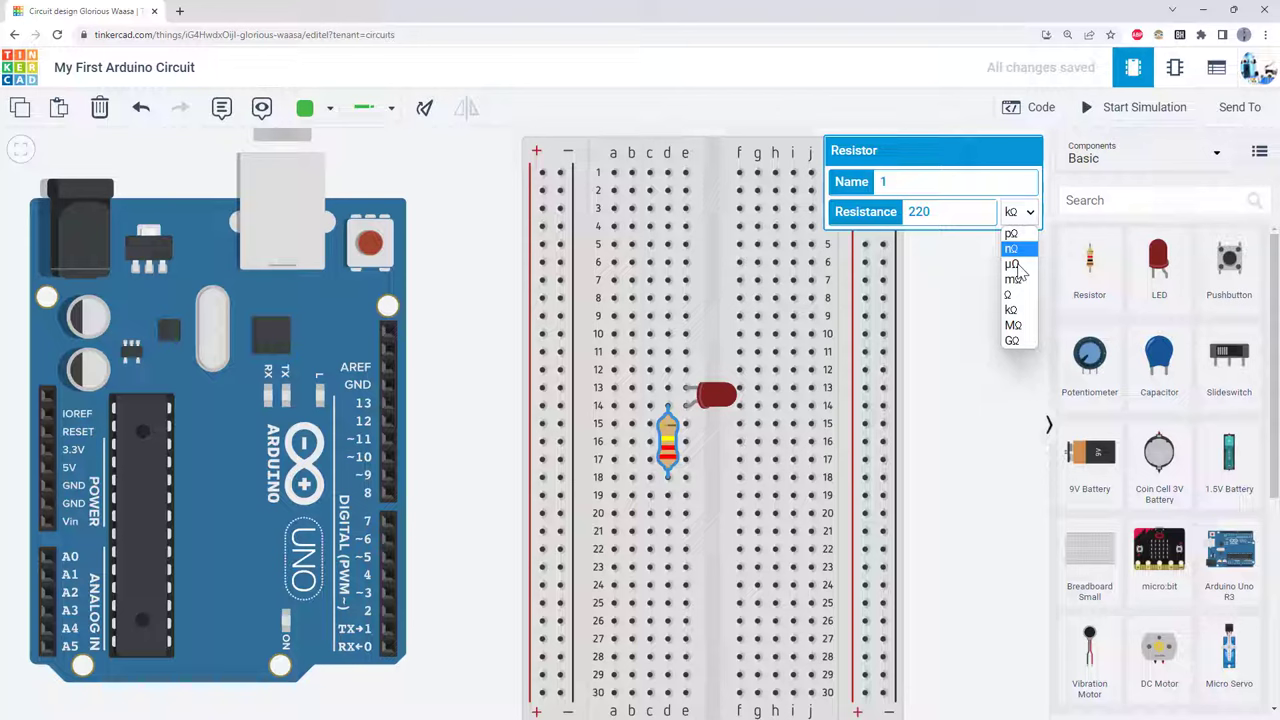
pyautogui.click(1013, 296)
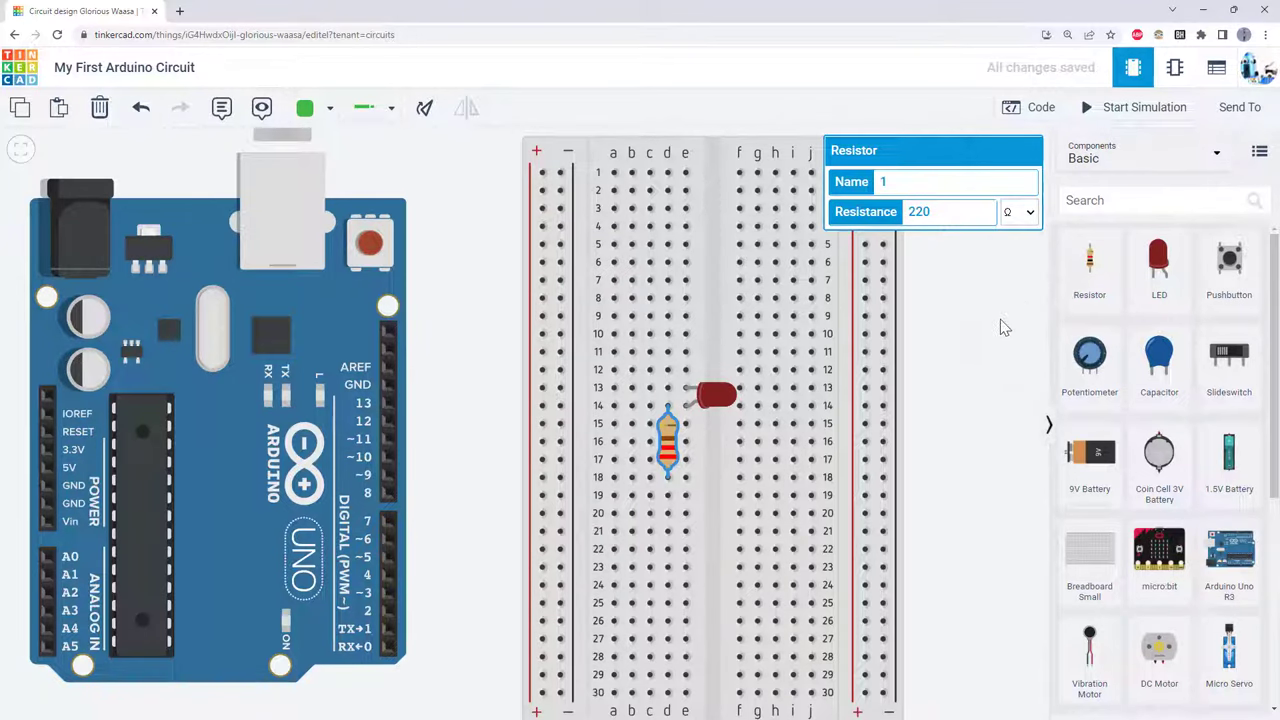
pyautogui.click(998, 382)
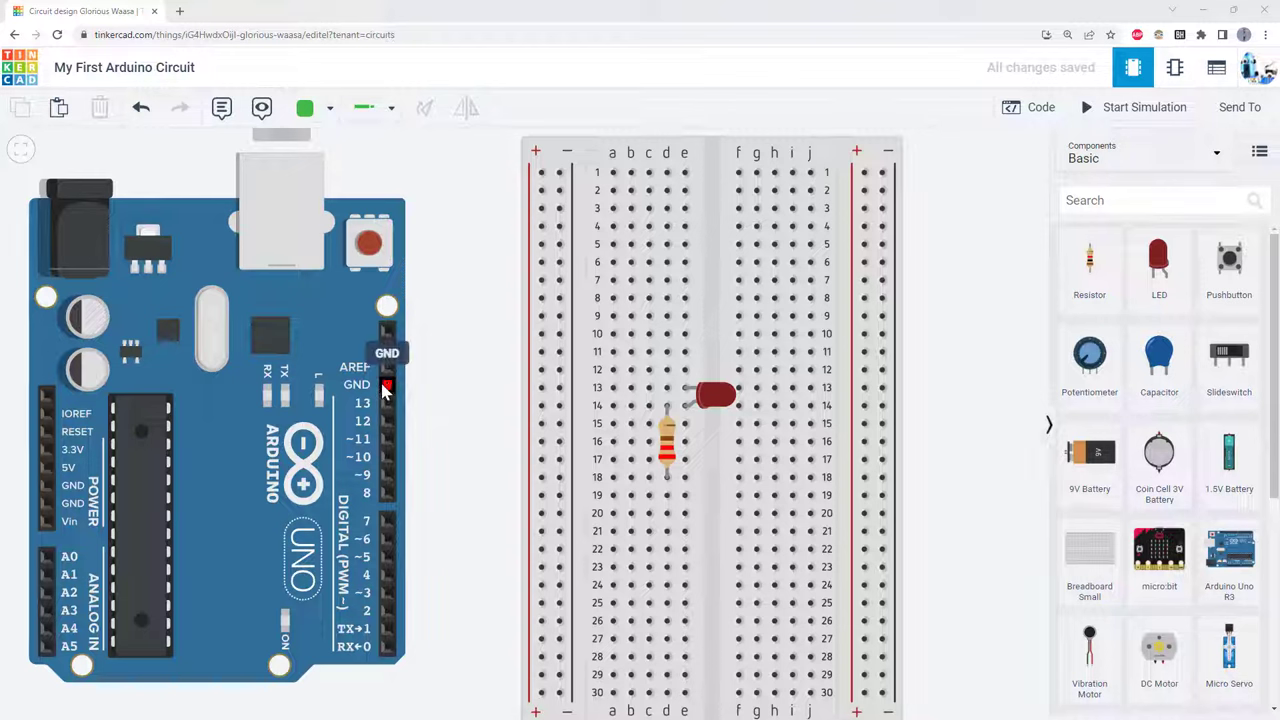
# Step: Run a black wire from breadboard hole a13 to the Arduino GND pin, straightening its bend
pyautogui.click(614, 387)
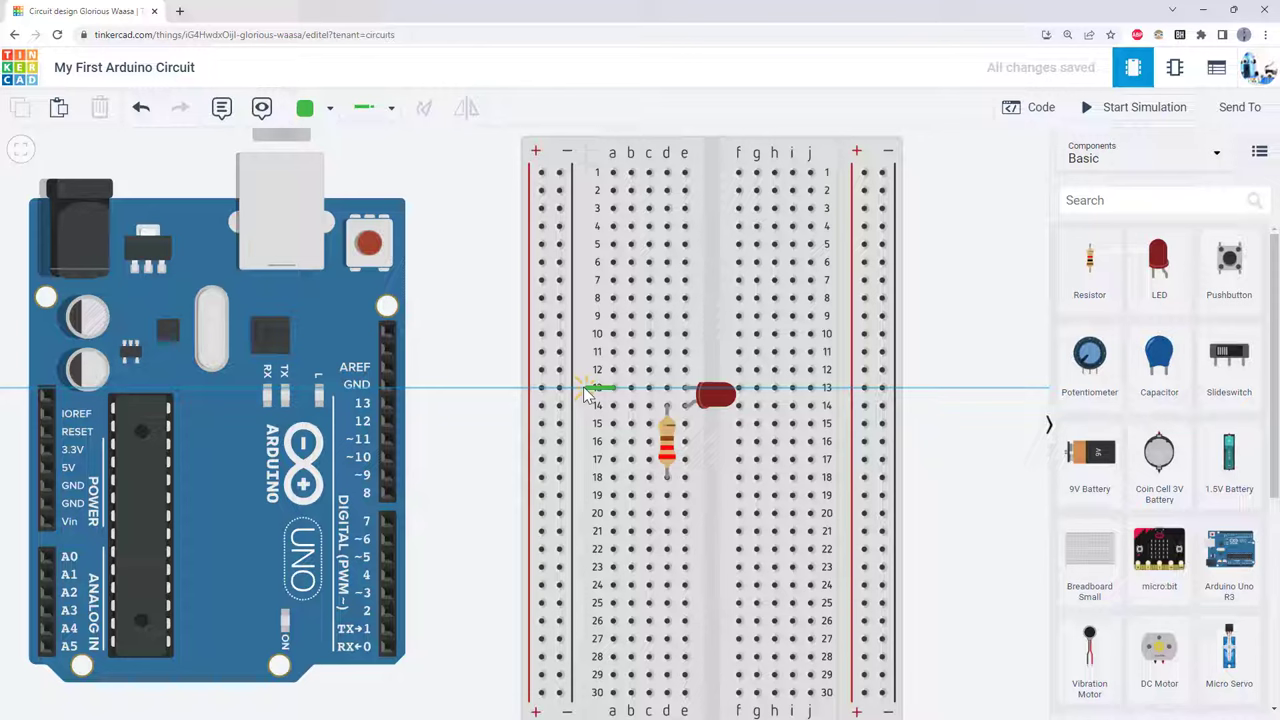
pyautogui.click(499, 389)
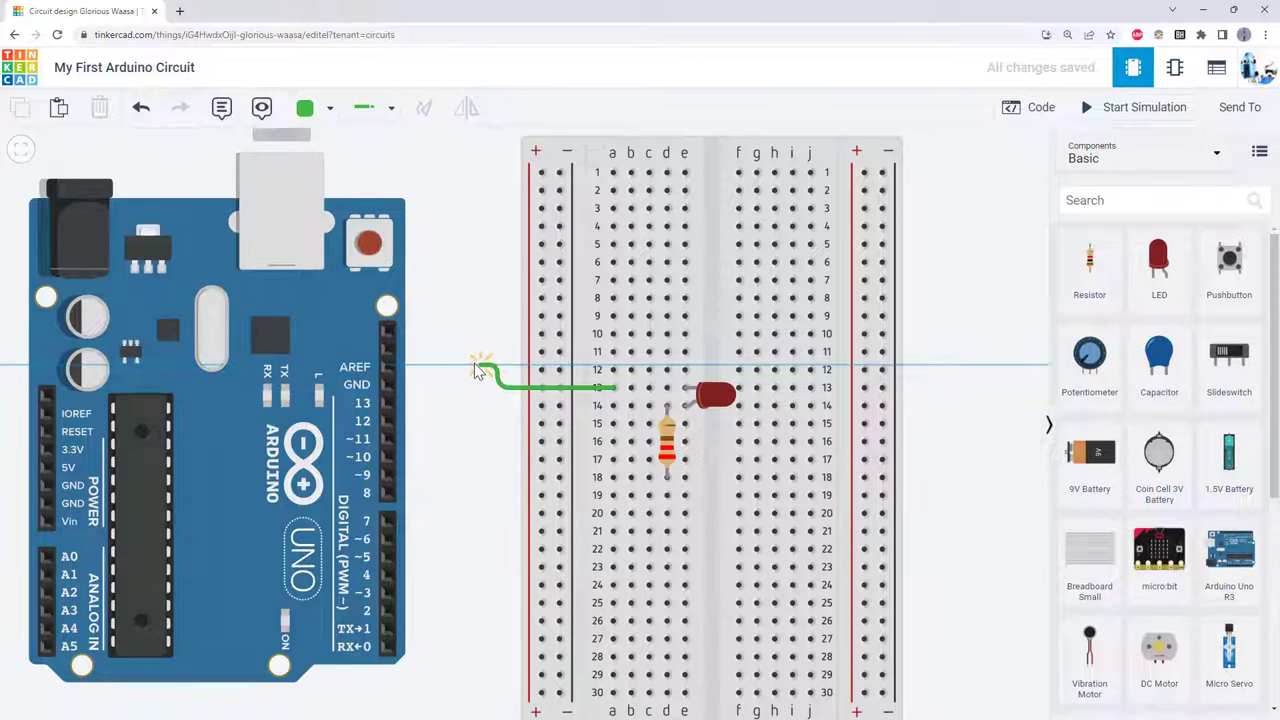
pyautogui.click(478, 369)
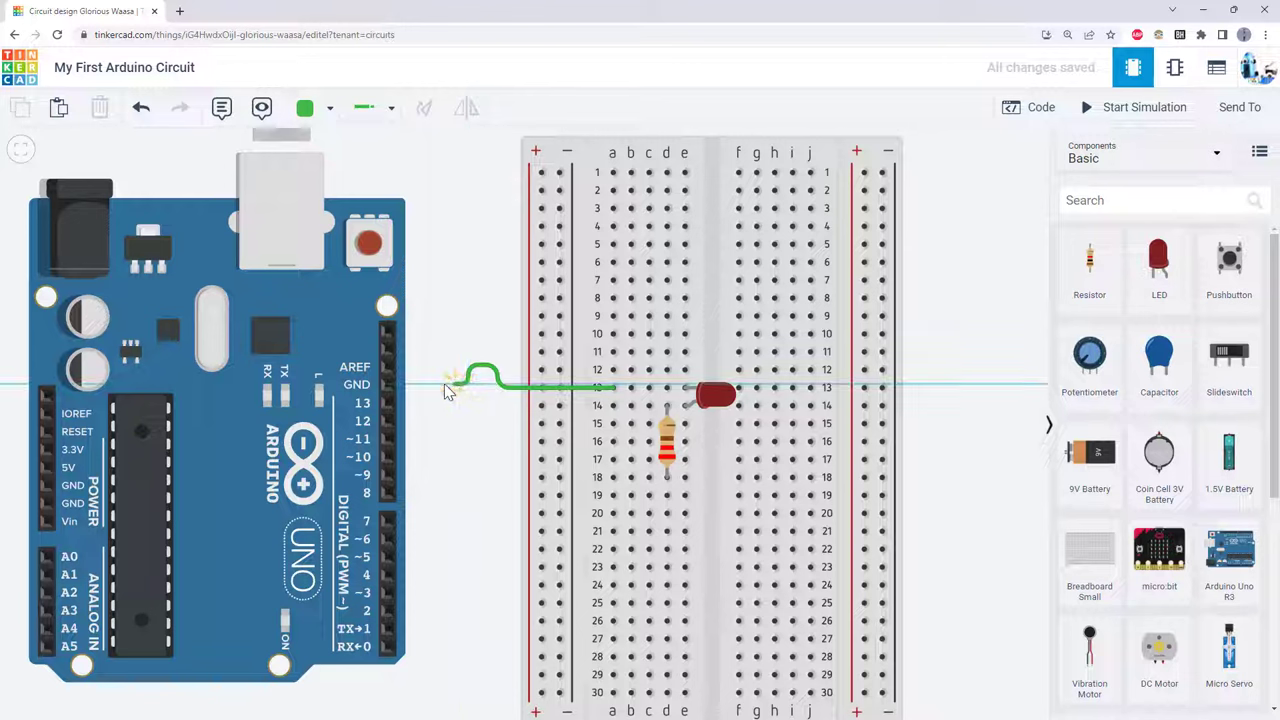
pyautogui.click(387, 385)
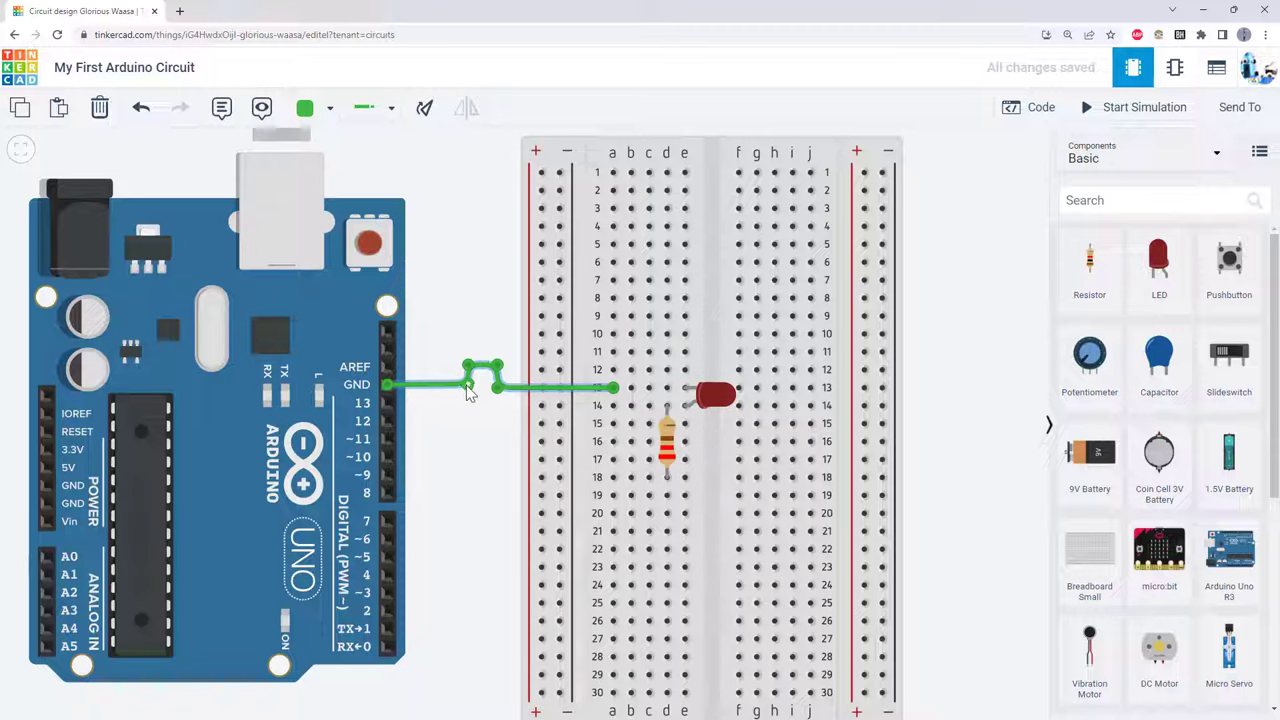
pyautogui.moveTo(466, 385)
pyautogui.mouseDown()
pyautogui.moveTo(443, 389)
pyautogui.moveTo(471, 377)
pyautogui.moveTo(469, 390)
pyautogui.moveTo(489, 388)
pyautogui.mouseUp()
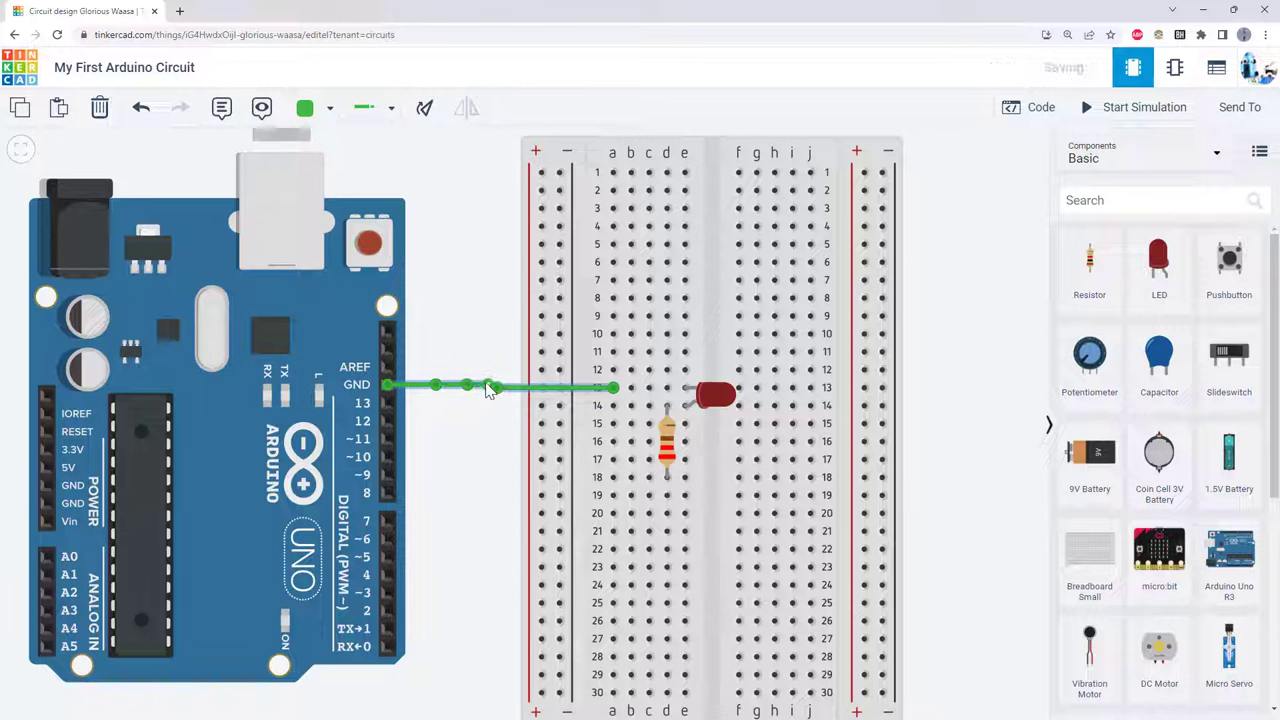
pyautogui.click(329, 108)
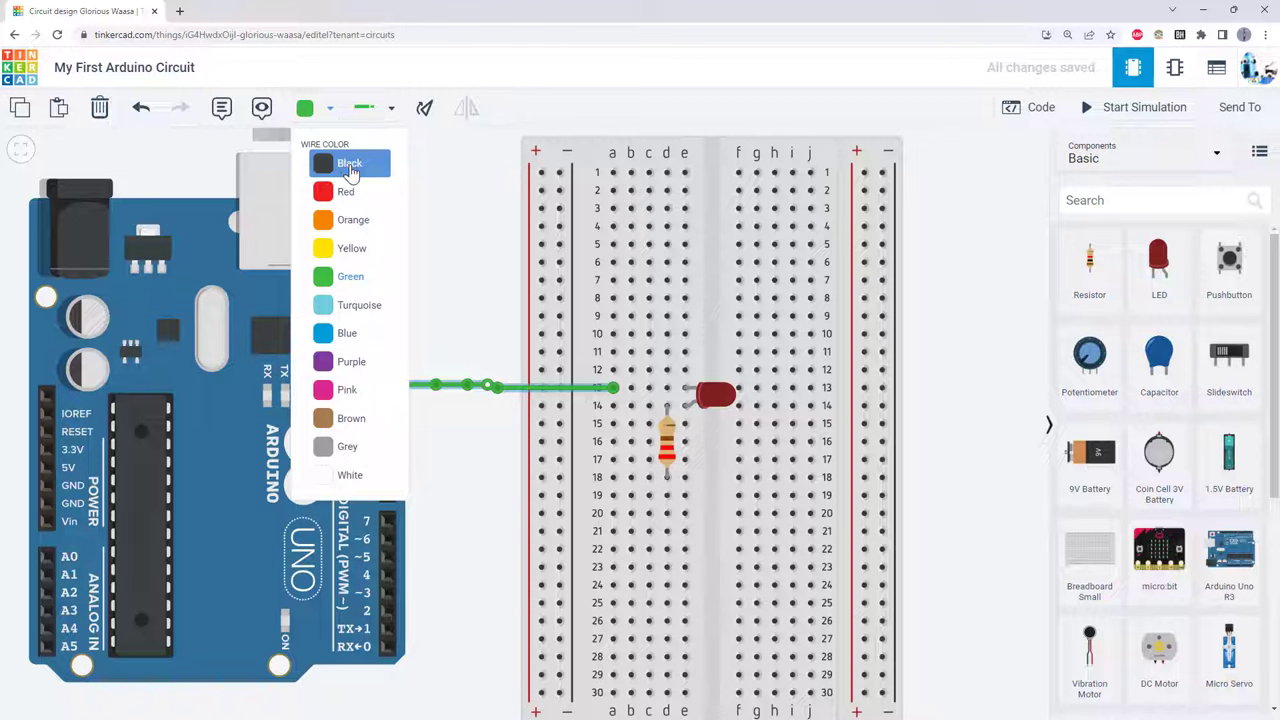
pyautogui.click(349, 166)
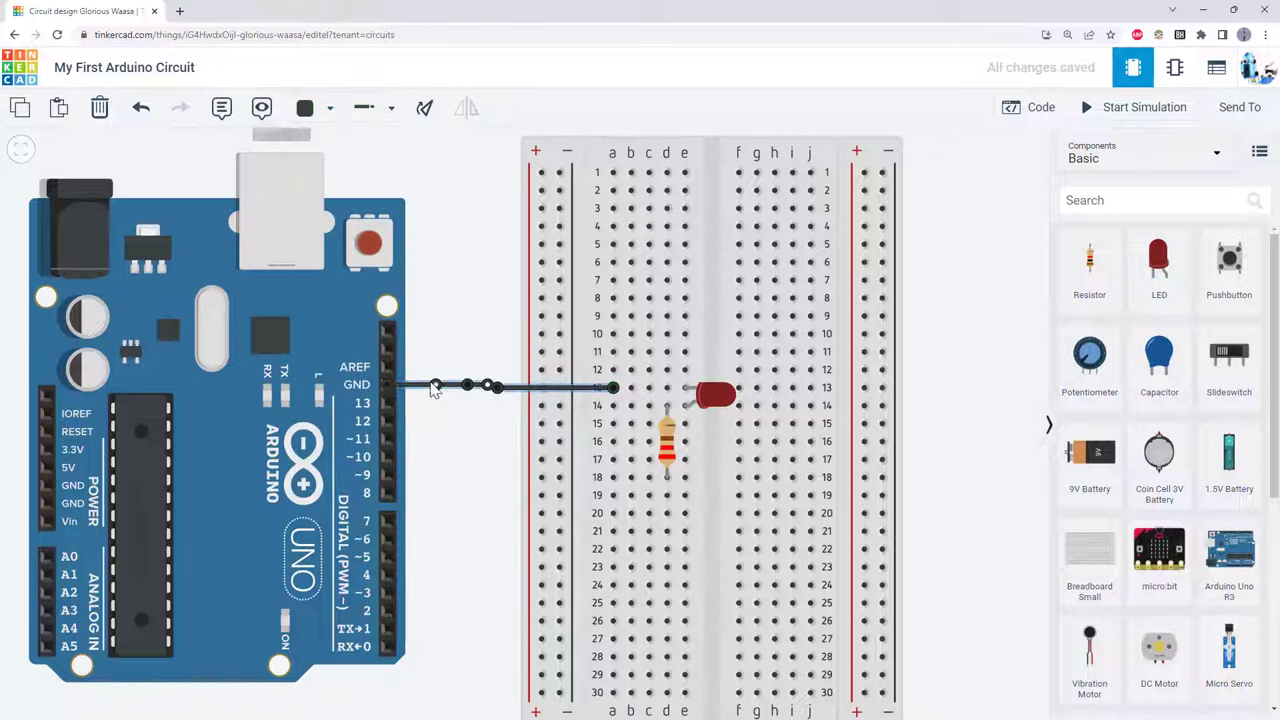
# Step: Run a red wire from Arduino pin 12 to breadboard hole a18
pyautogui.click(425, 152)
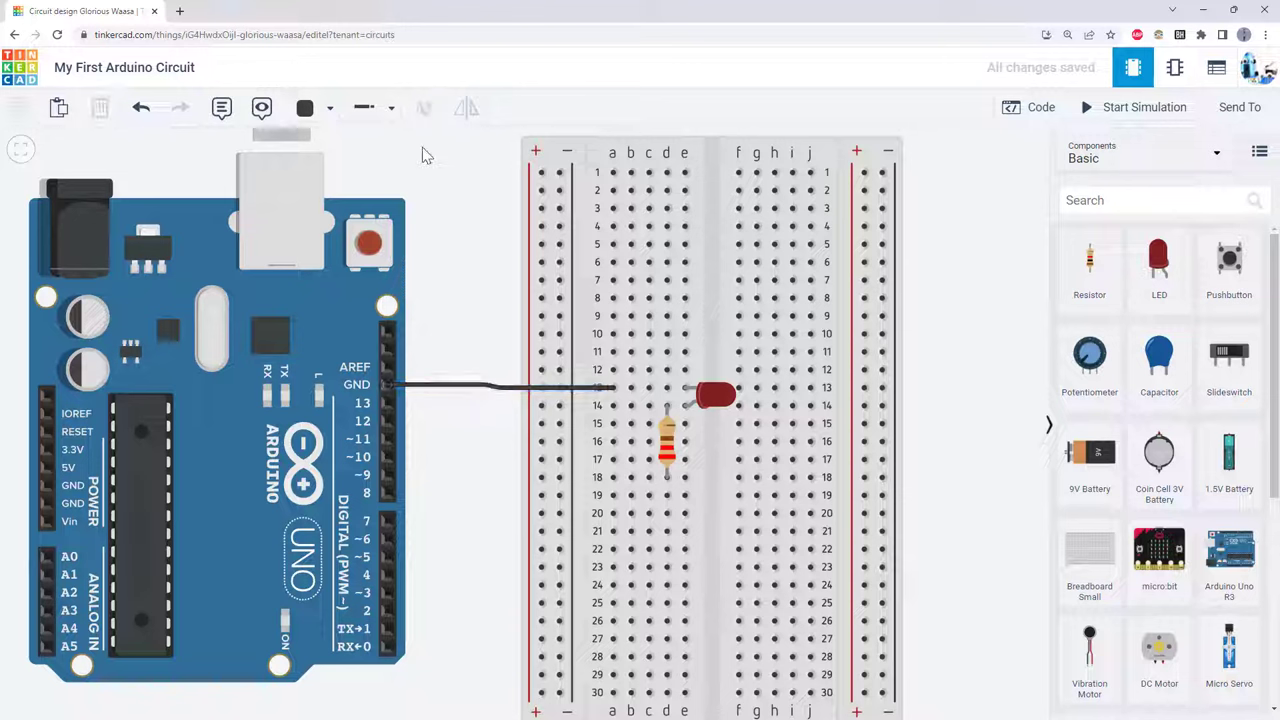
pyautogui.click(388, 420)
pyautogui.click(480, 422)
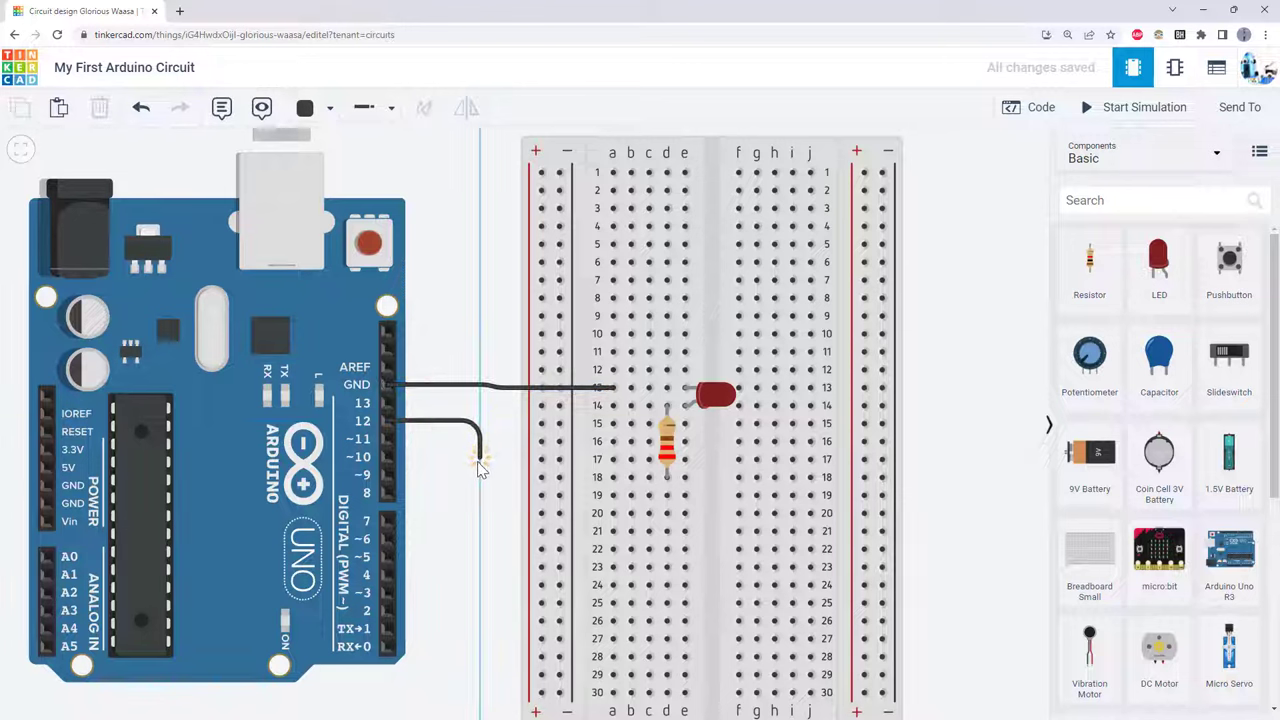
pyautogui.click(480, 470)
pyautogui.click(611, 478)
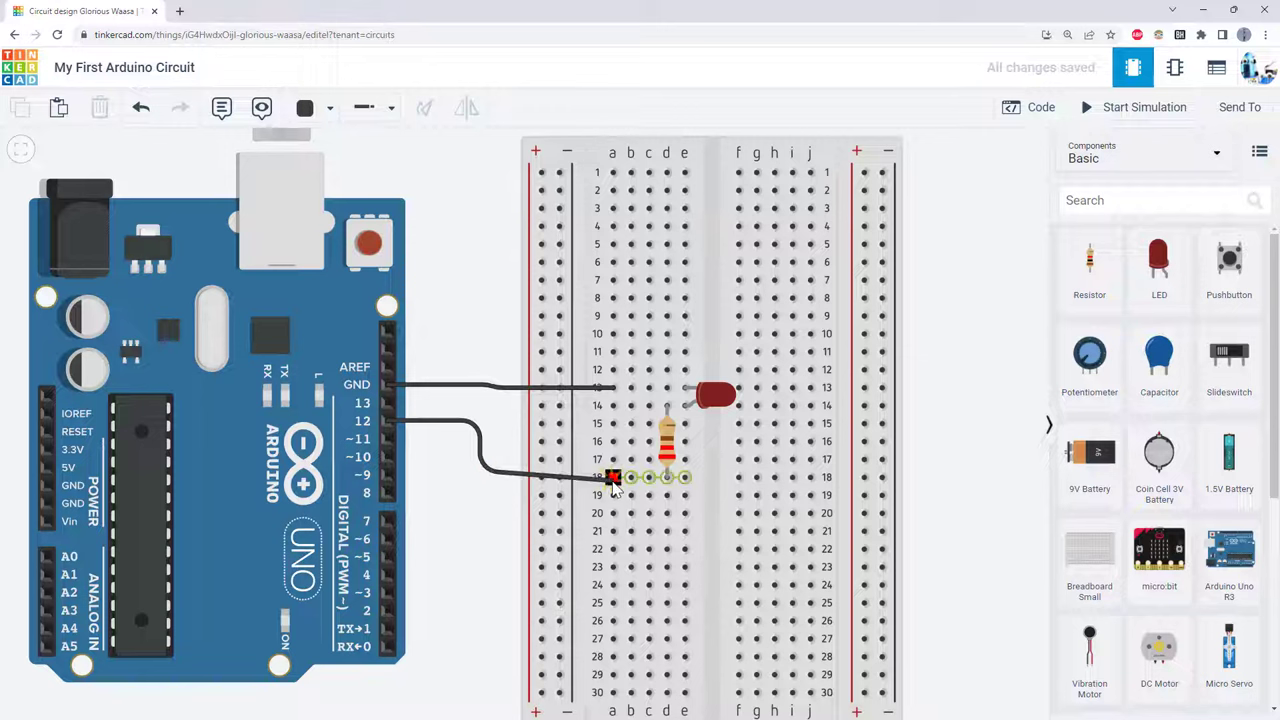
pyautogui.click(327, 110)
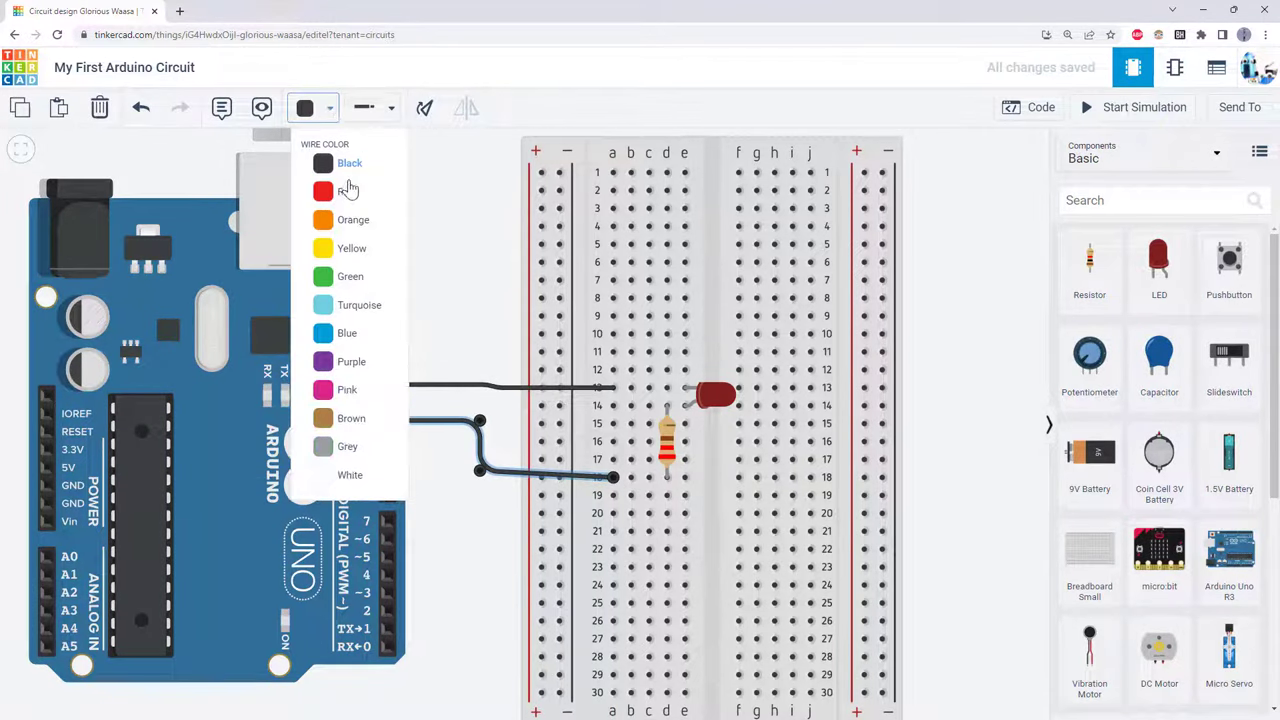
pyautogui.click(350, 192)
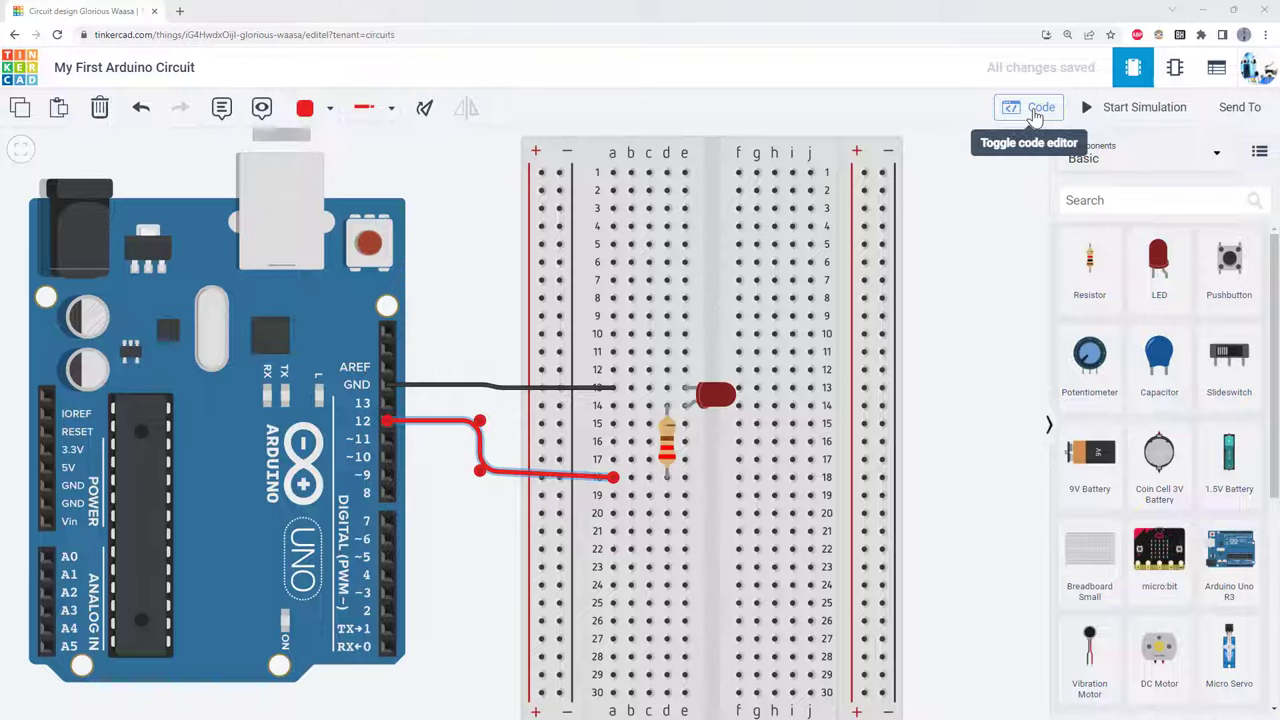
# Step: Switch the Arduino code editor to Text mode, showing the default C++ blink sketch
pyautogui.click(1035, 117)
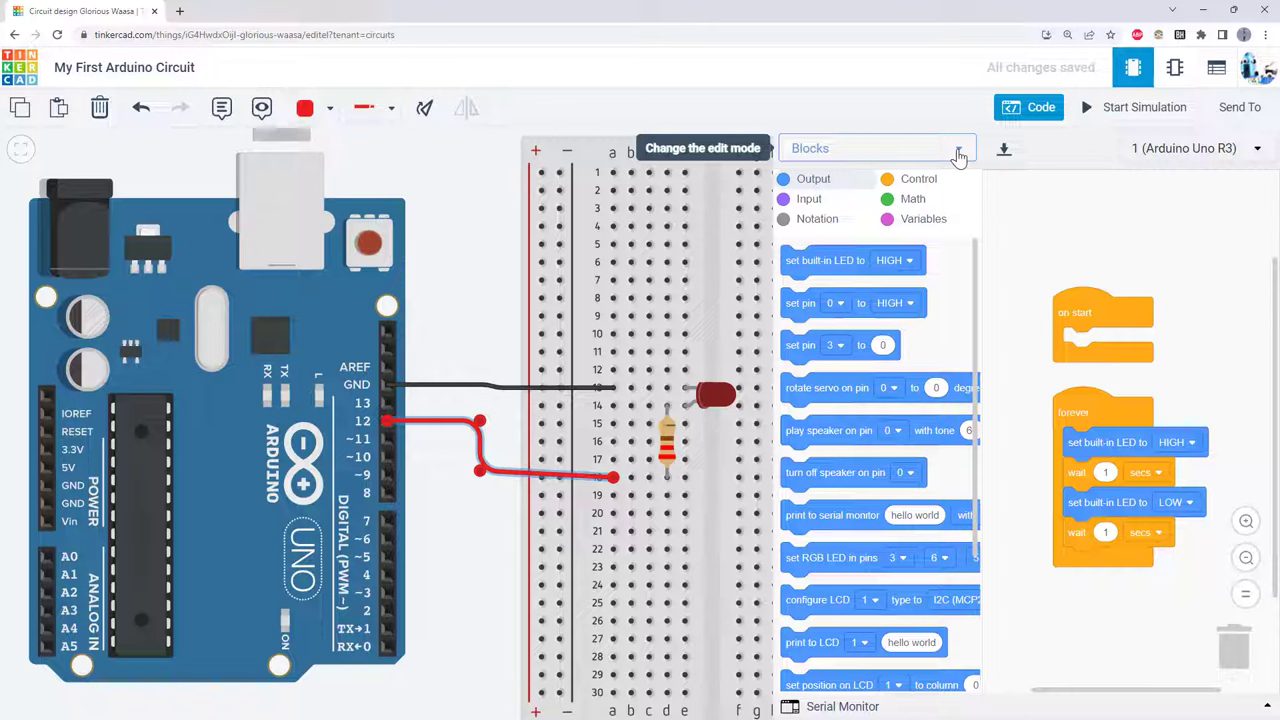
pyautogui.click(958, 152)
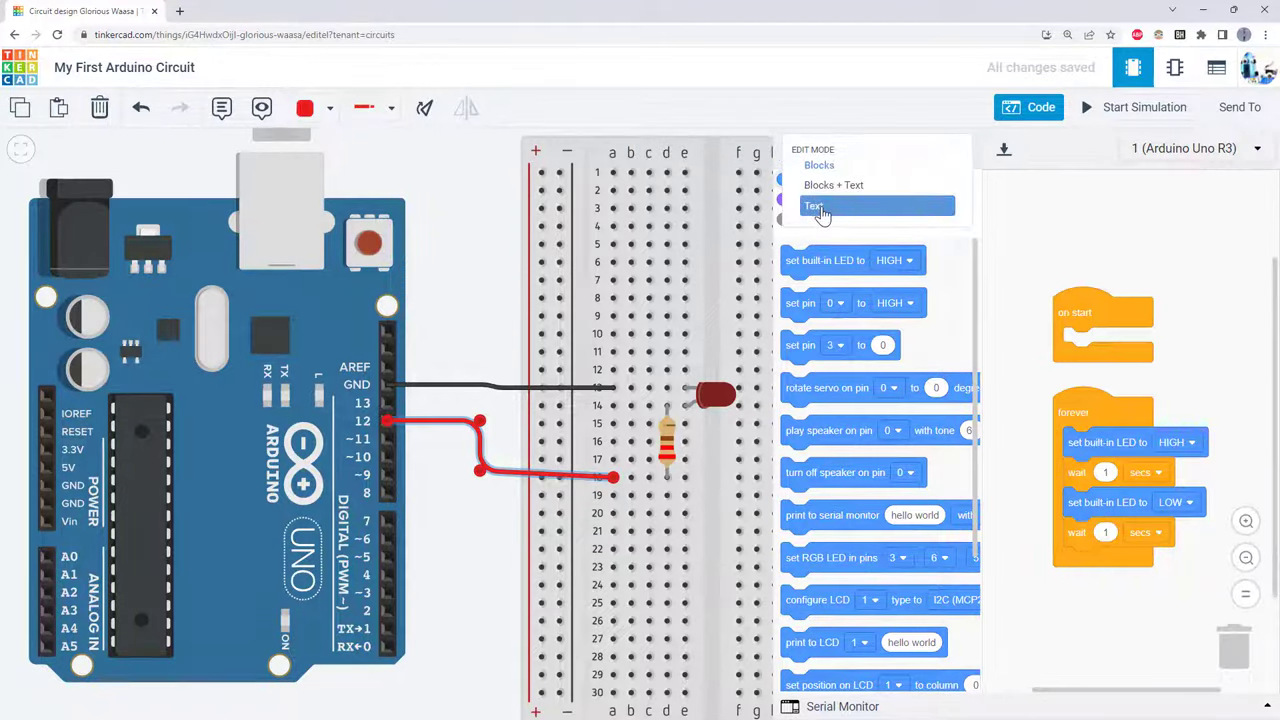
pyautogui.click(821, 214)
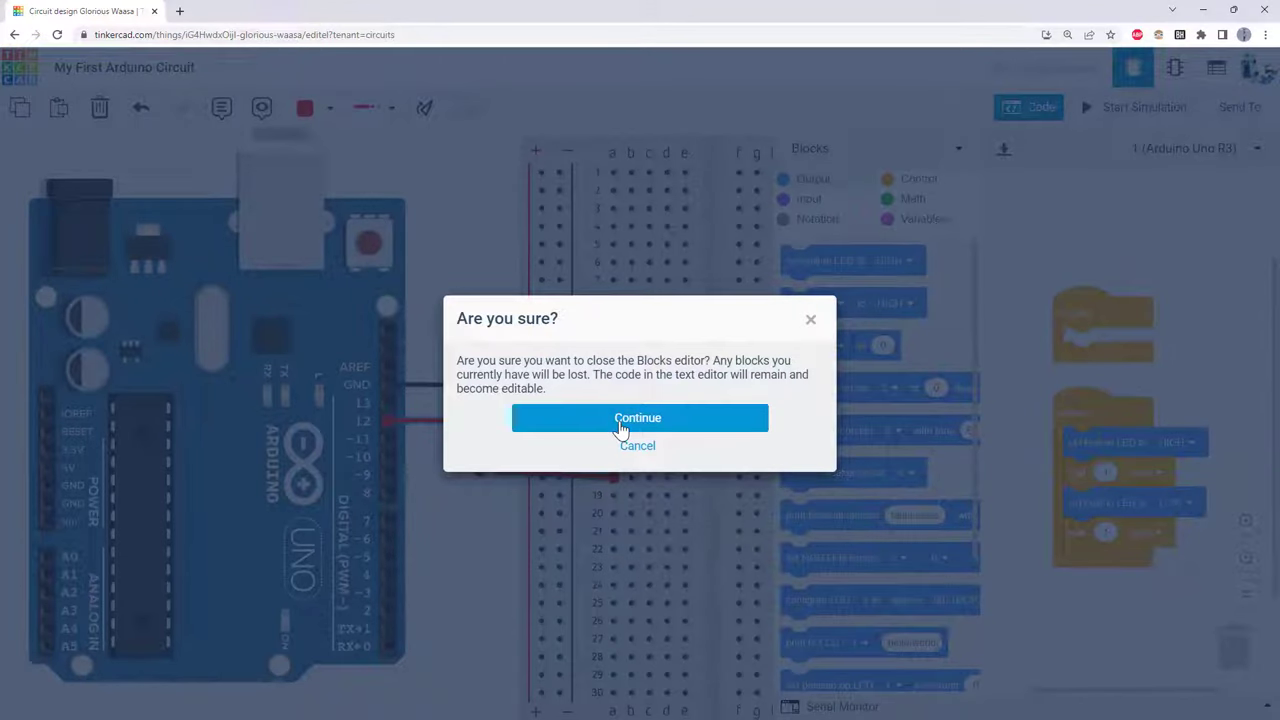
pyautogui.click(701, 430)
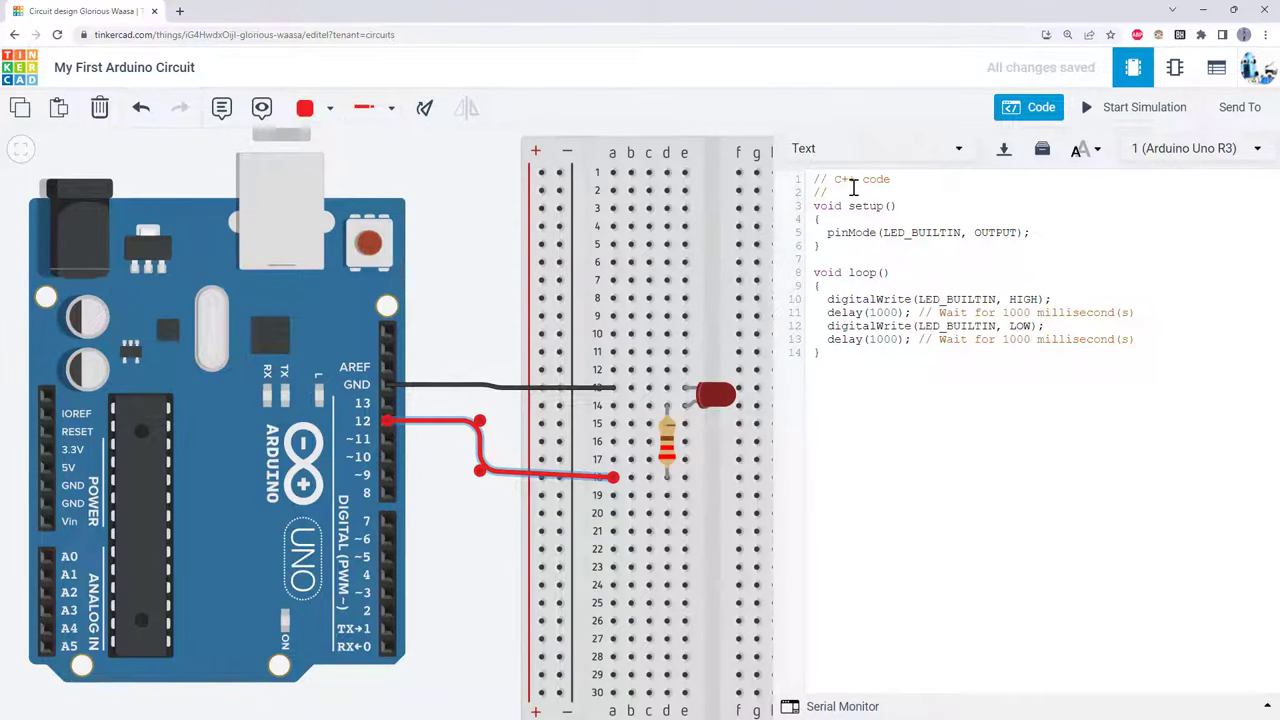
pyautogui.moveTo(847, 405); pyautogui.dragTo(814, 178)
# Step: Run the blink simulation, dismiss the debugger tips, and inspect the unlit LED
pyautogui.click(888, 260)
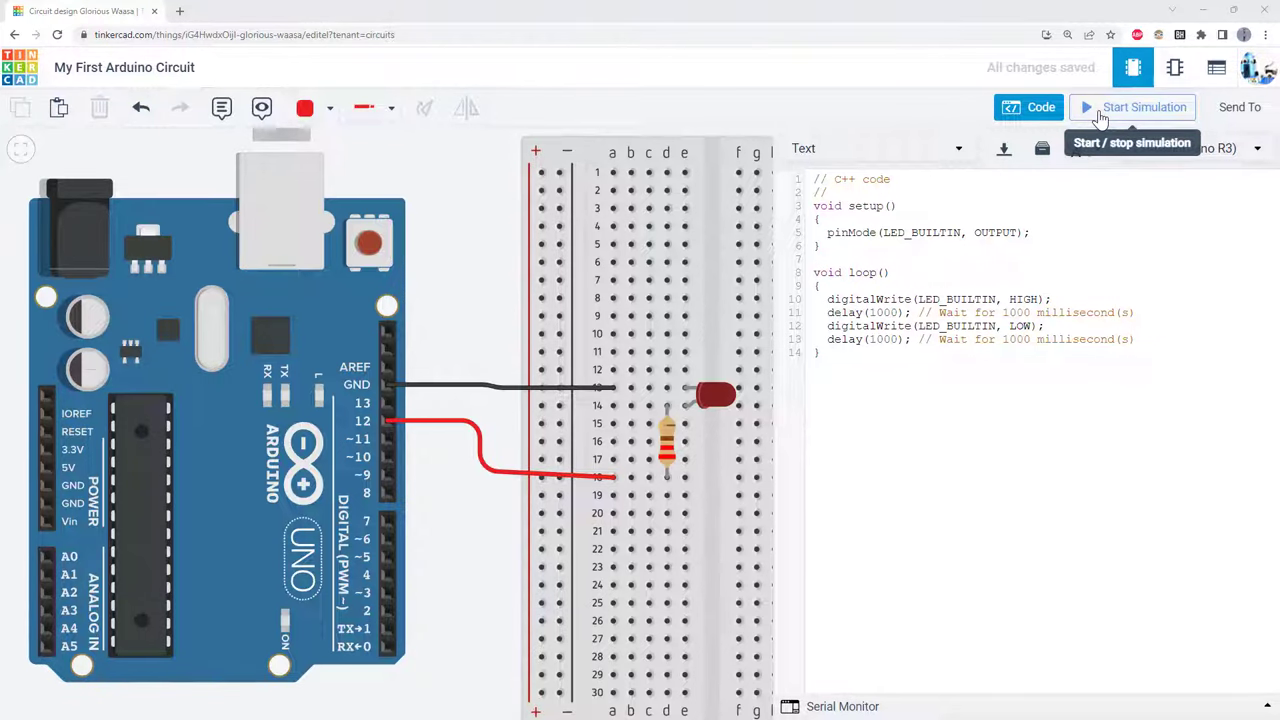
pyautogui.click(1100, 118)
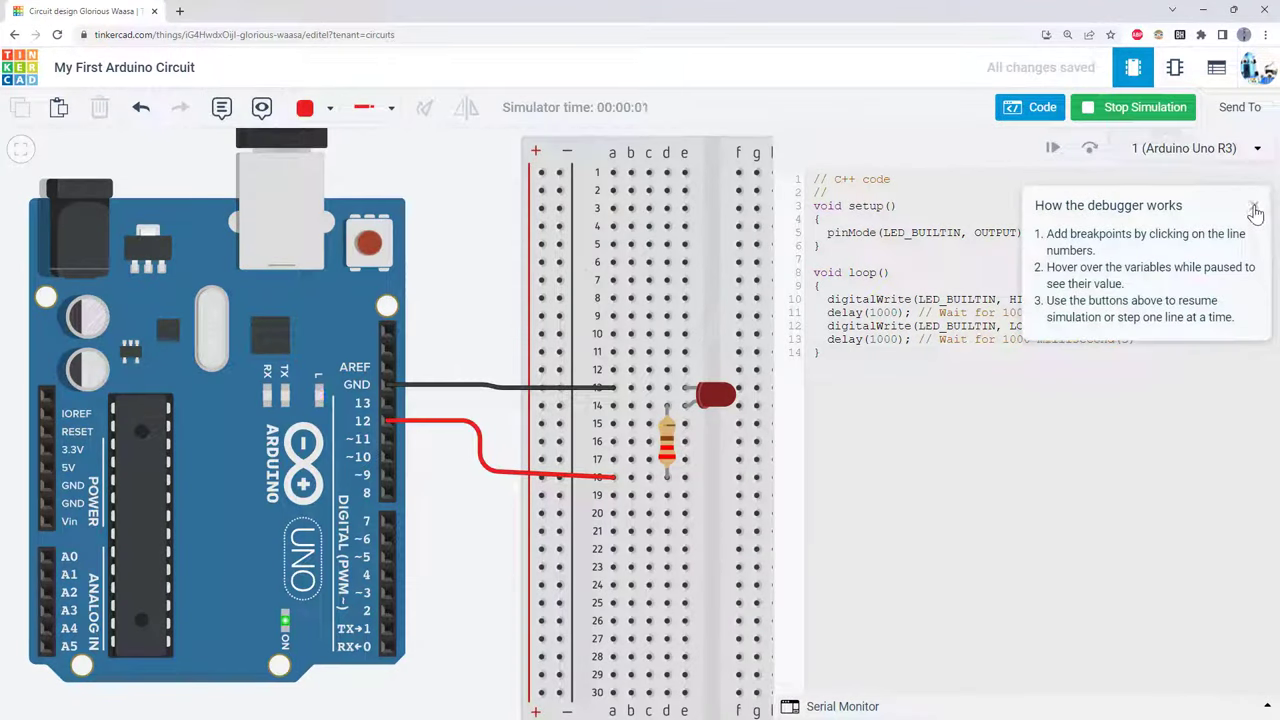
pyautogui.click(1253, 209)
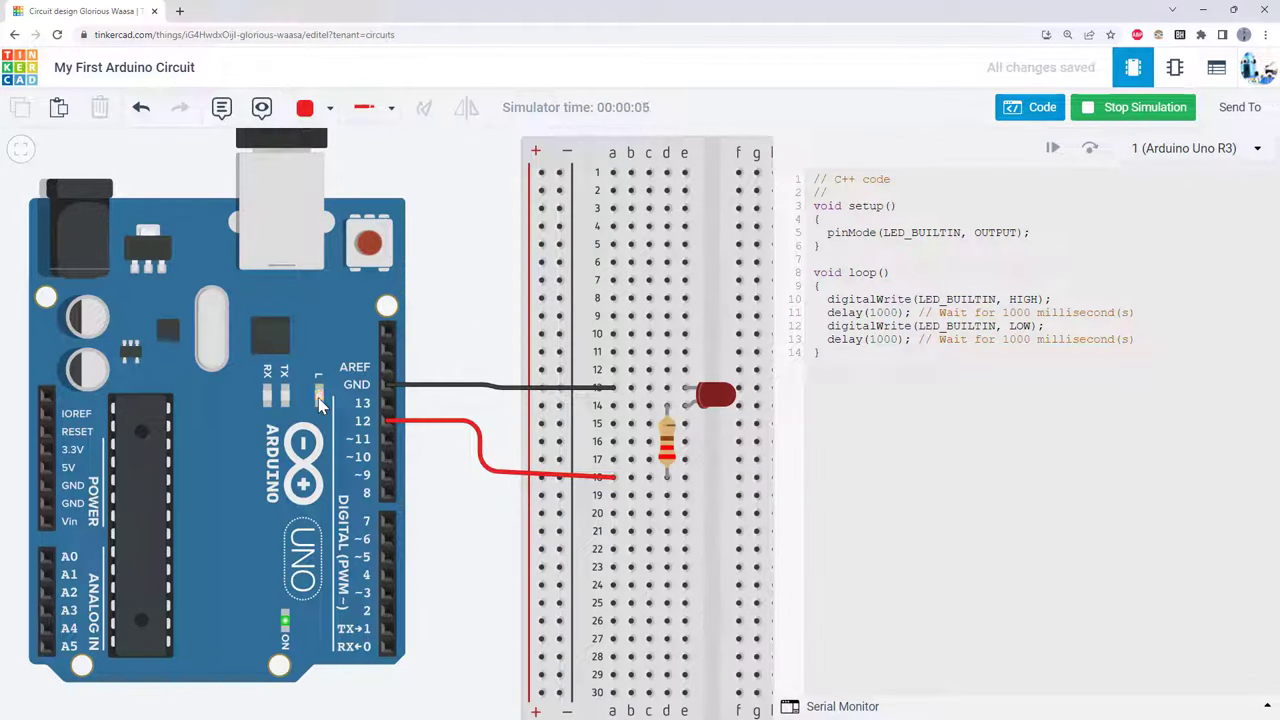
pyautogui.scroll(-3, 430, 297)
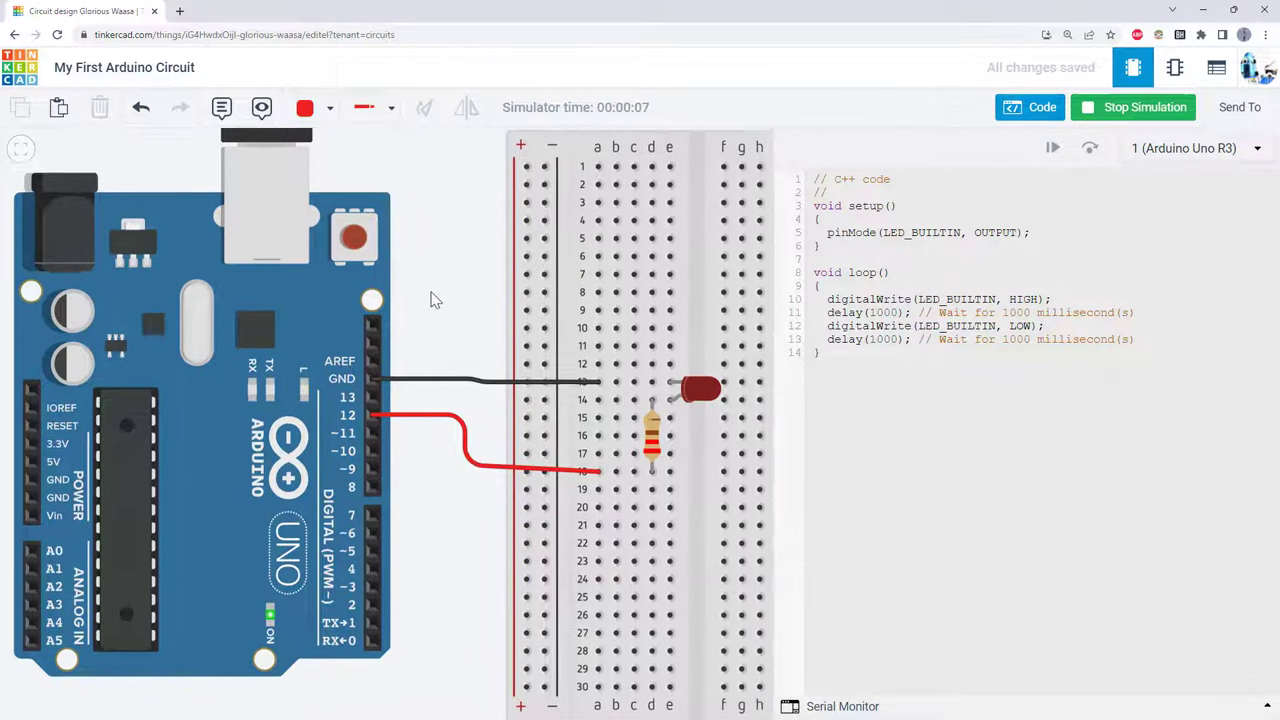
pyautogui.scroll(3, 430, 297)
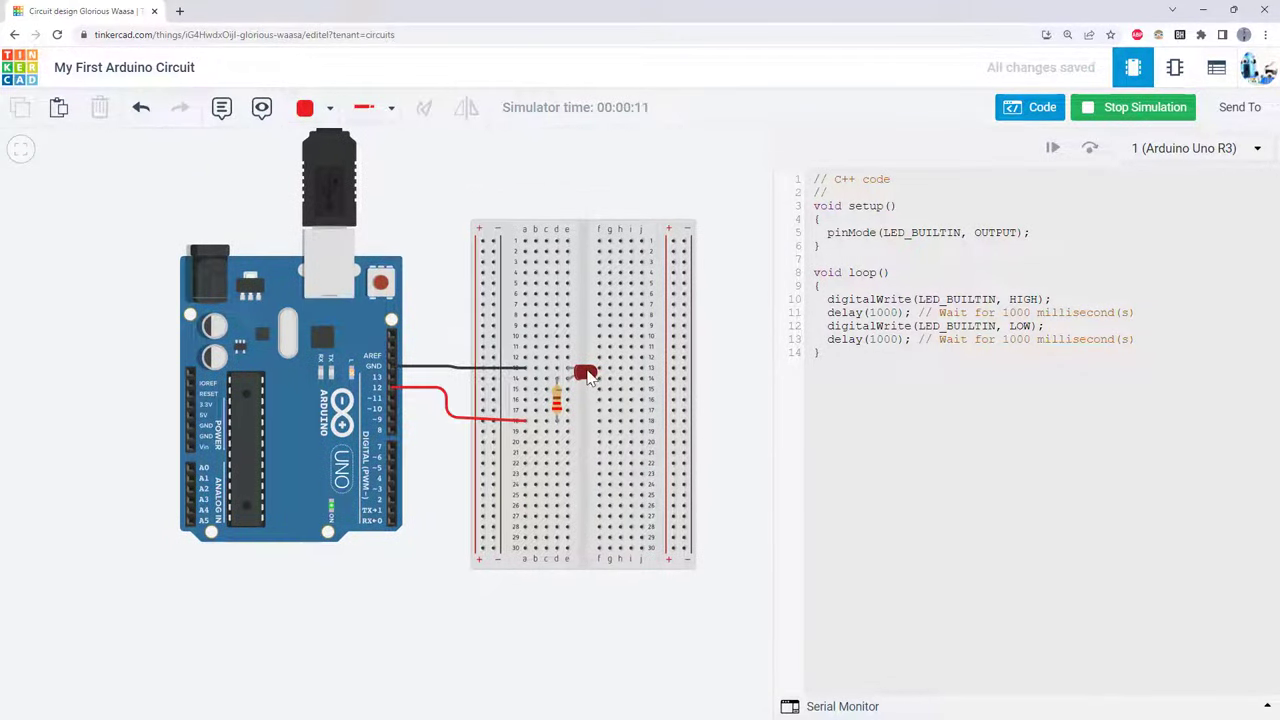
pyautogui.click(586, 373)
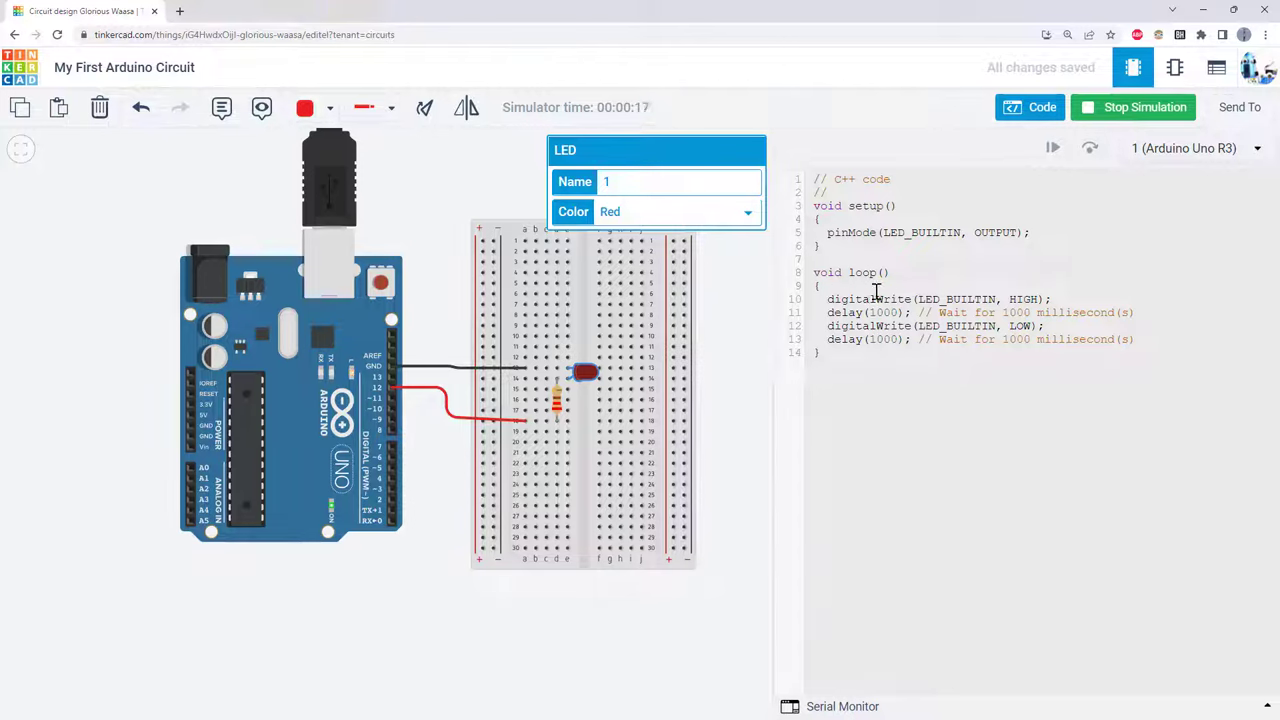
pyautogui.click(735, 363)
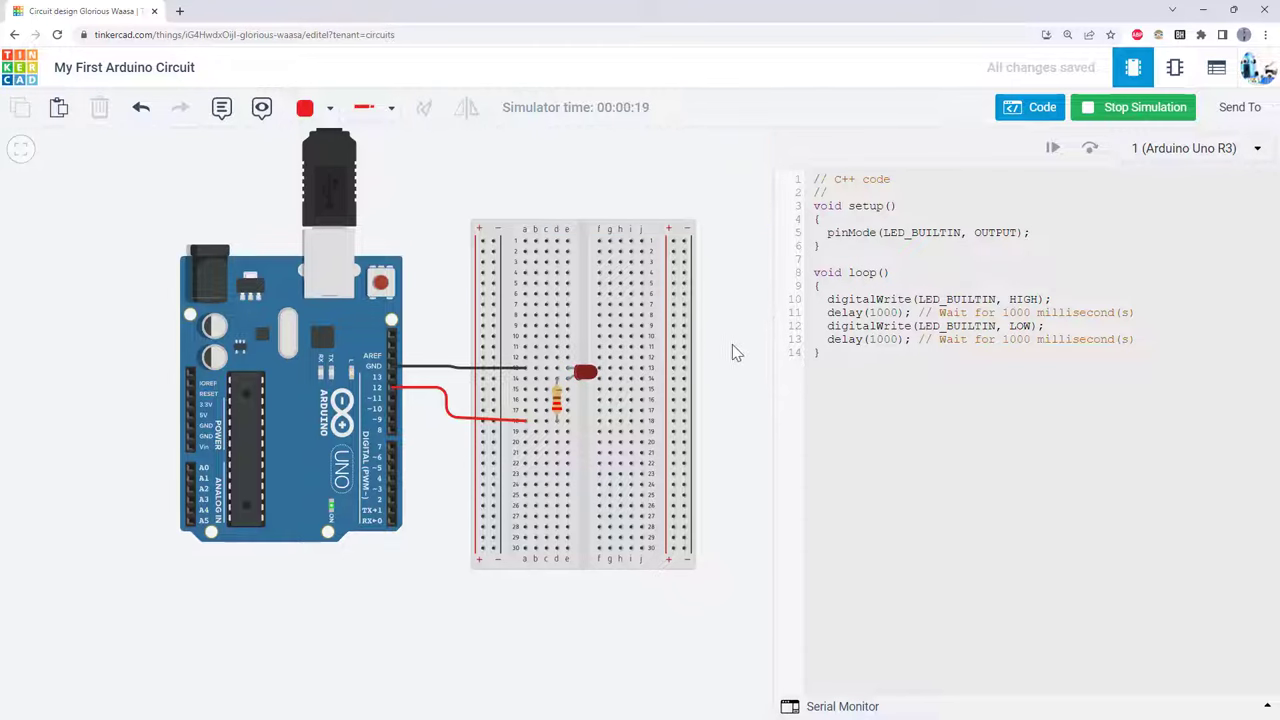
# Step: With the simulation stopped, change LED_BUILTIN to 12 on lines 5, 10 and 12, then rerun it
pyautogui.click(1100, 110)
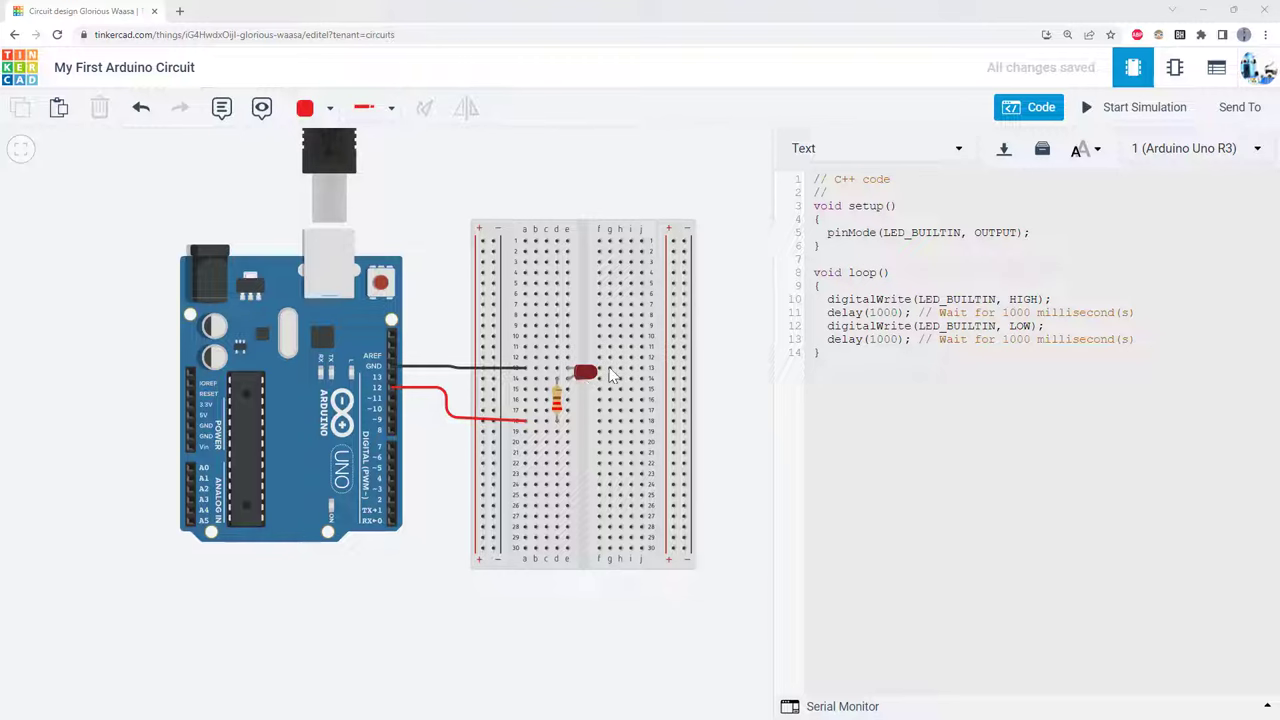
pyautogui.moveTo(882, 232); pyautogui.dragTo(957, 235)
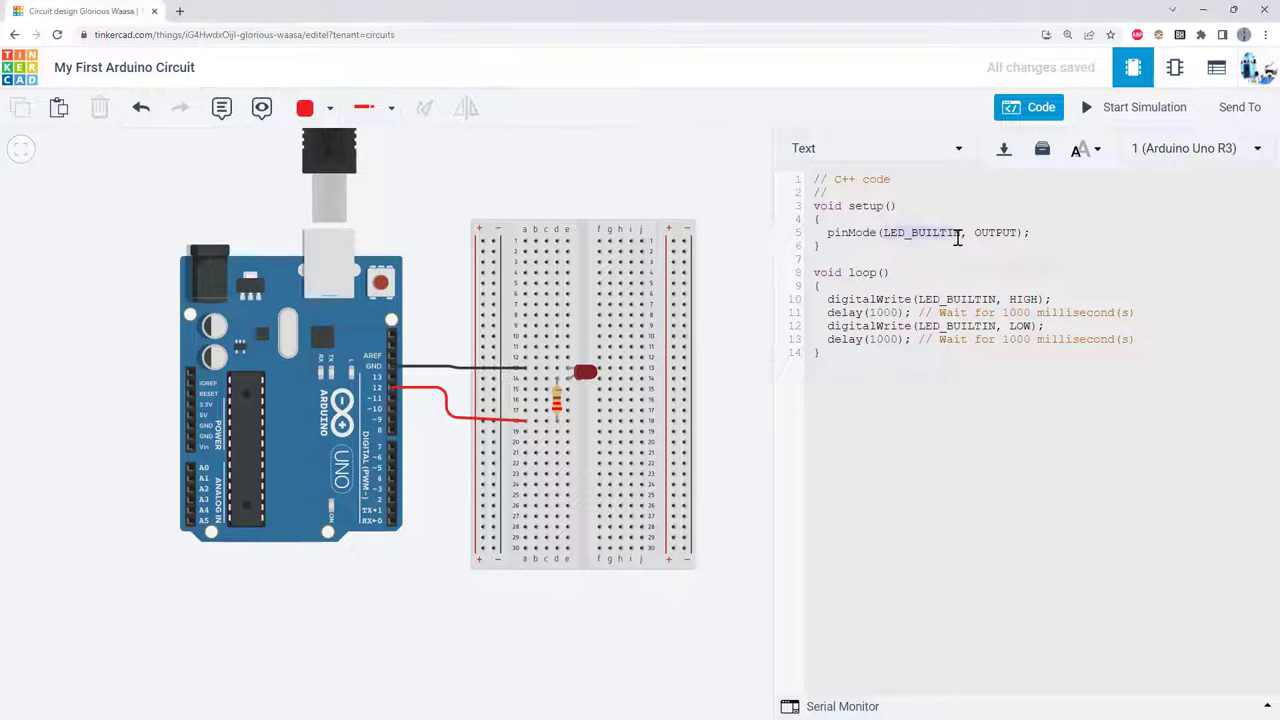
pyautogui.write('12')
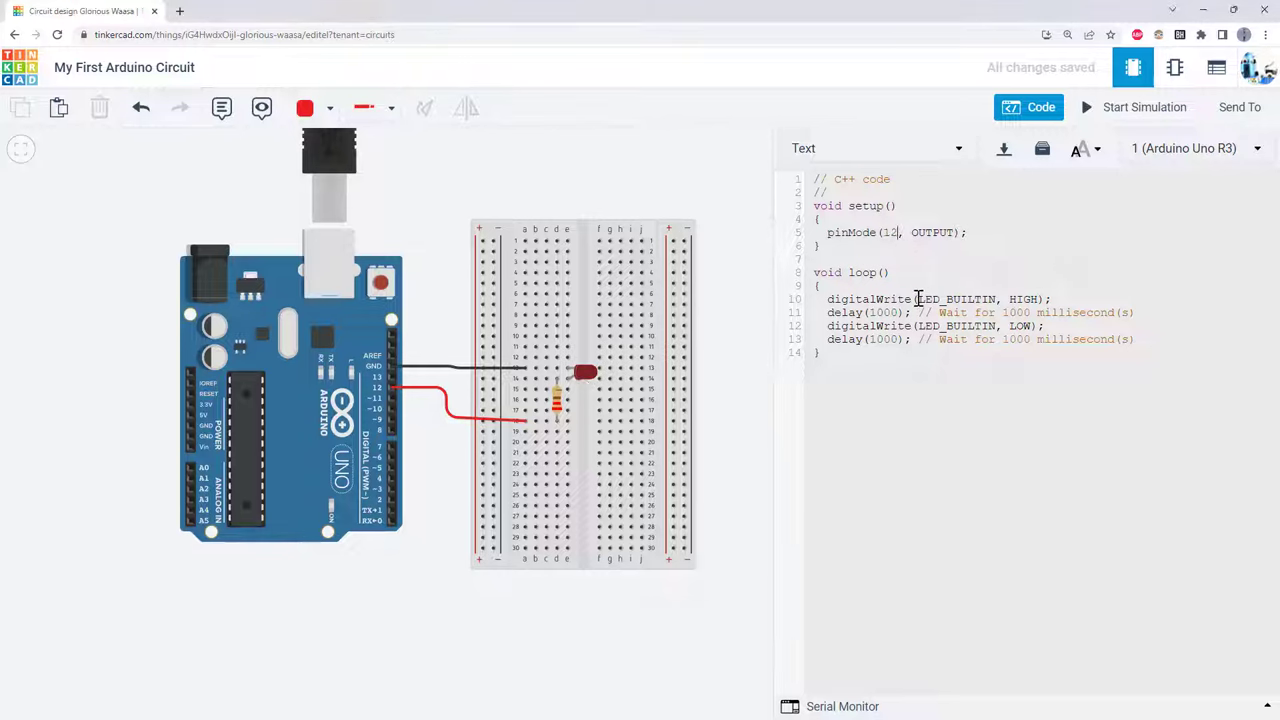
pyautogui.moveTo(960, 302); pyautogui.dragTo(997, 300)
pyautogui.write('12')
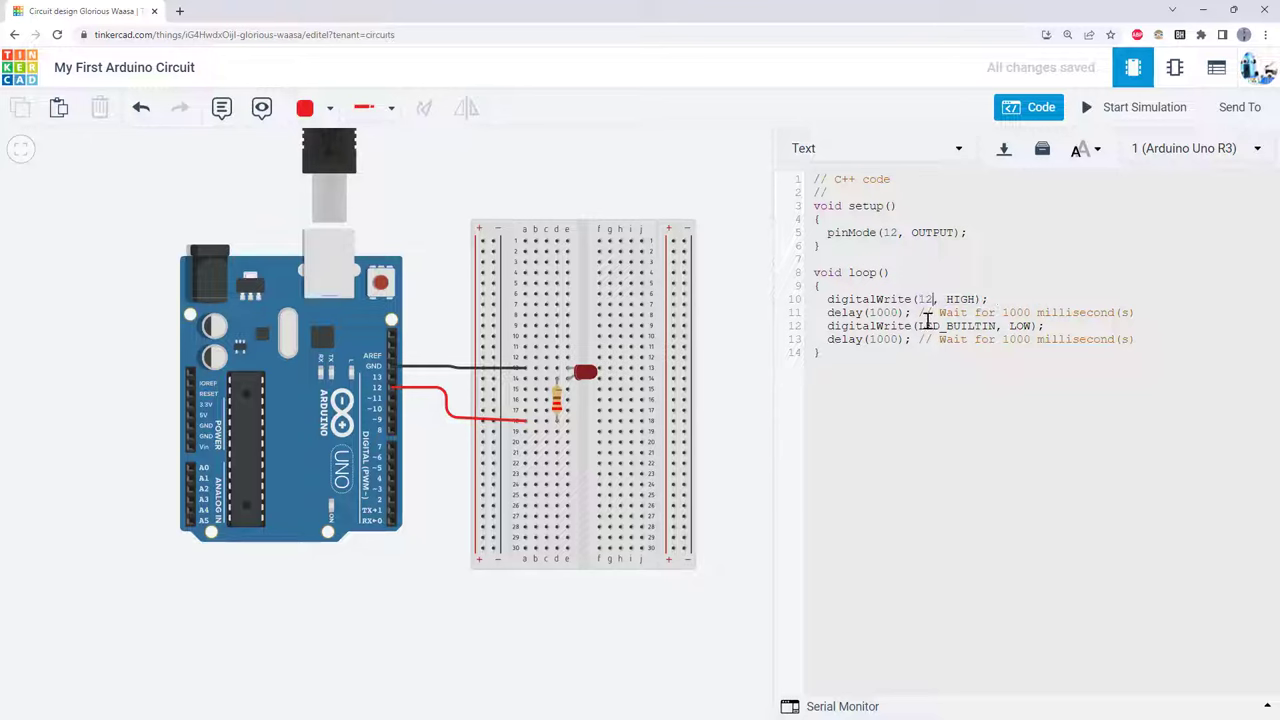
pyautogui.moveTo(919, 326); pyautogui.dragTo(989, 326)
pyautogui.write('12')
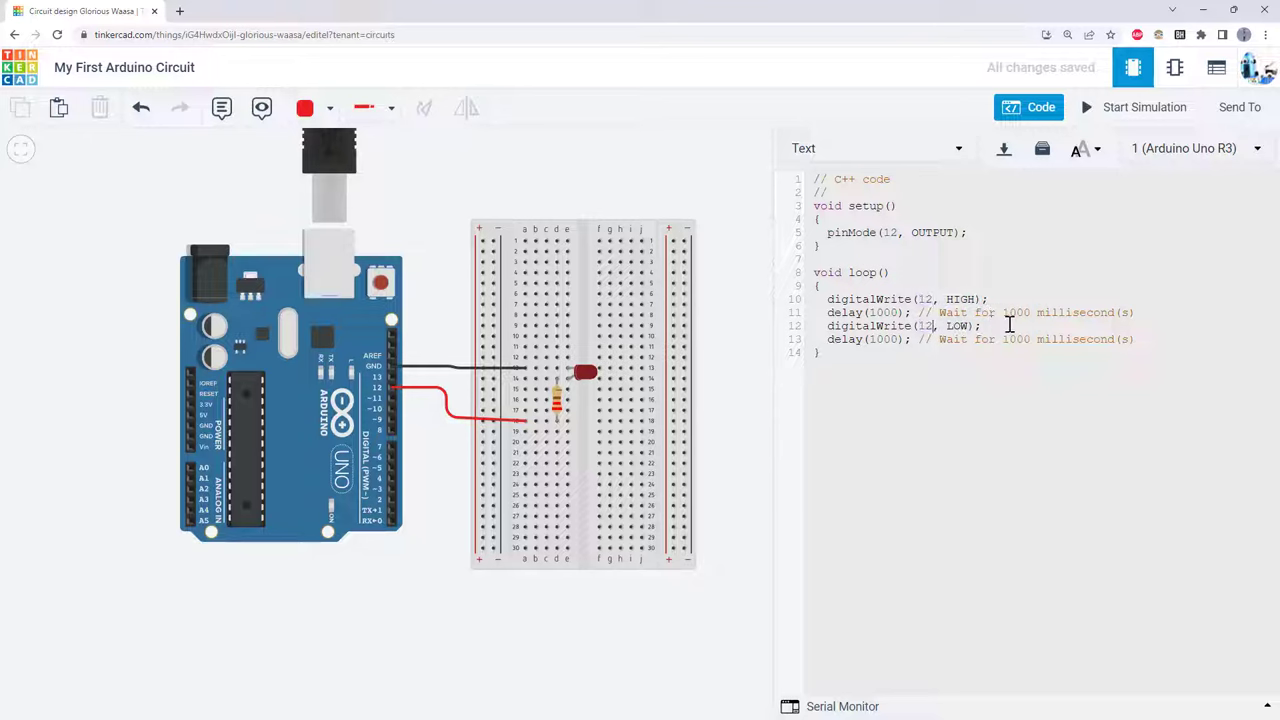
pyautogui.click(1110, 115)
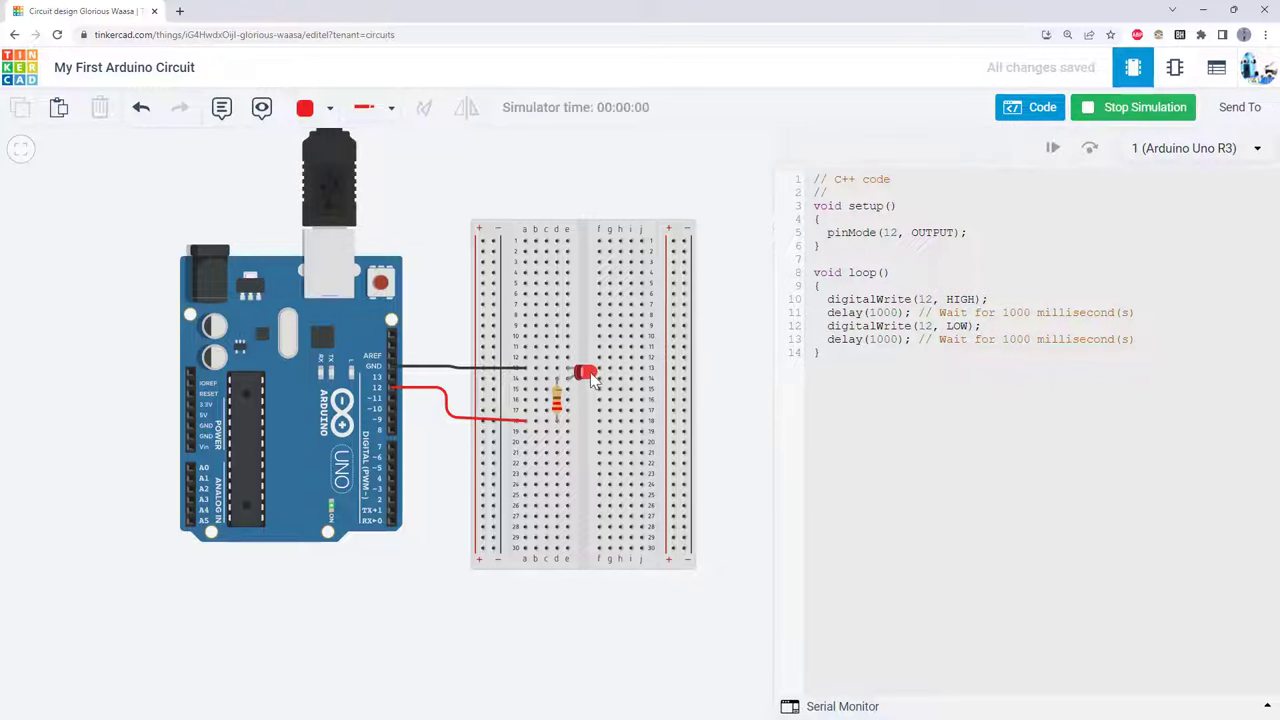